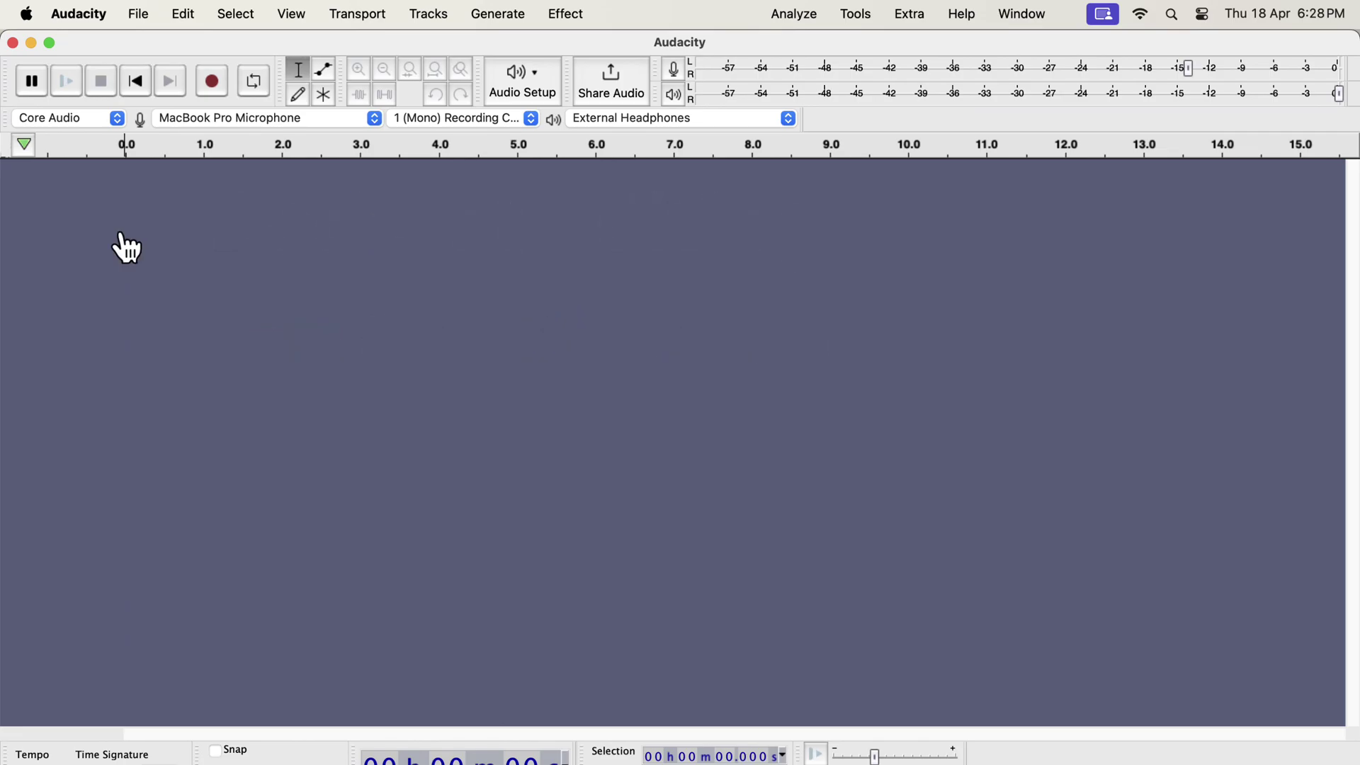
- Switch from the empty Audacity project to Chrome and the voices.com editing brief
key(super+Tab)
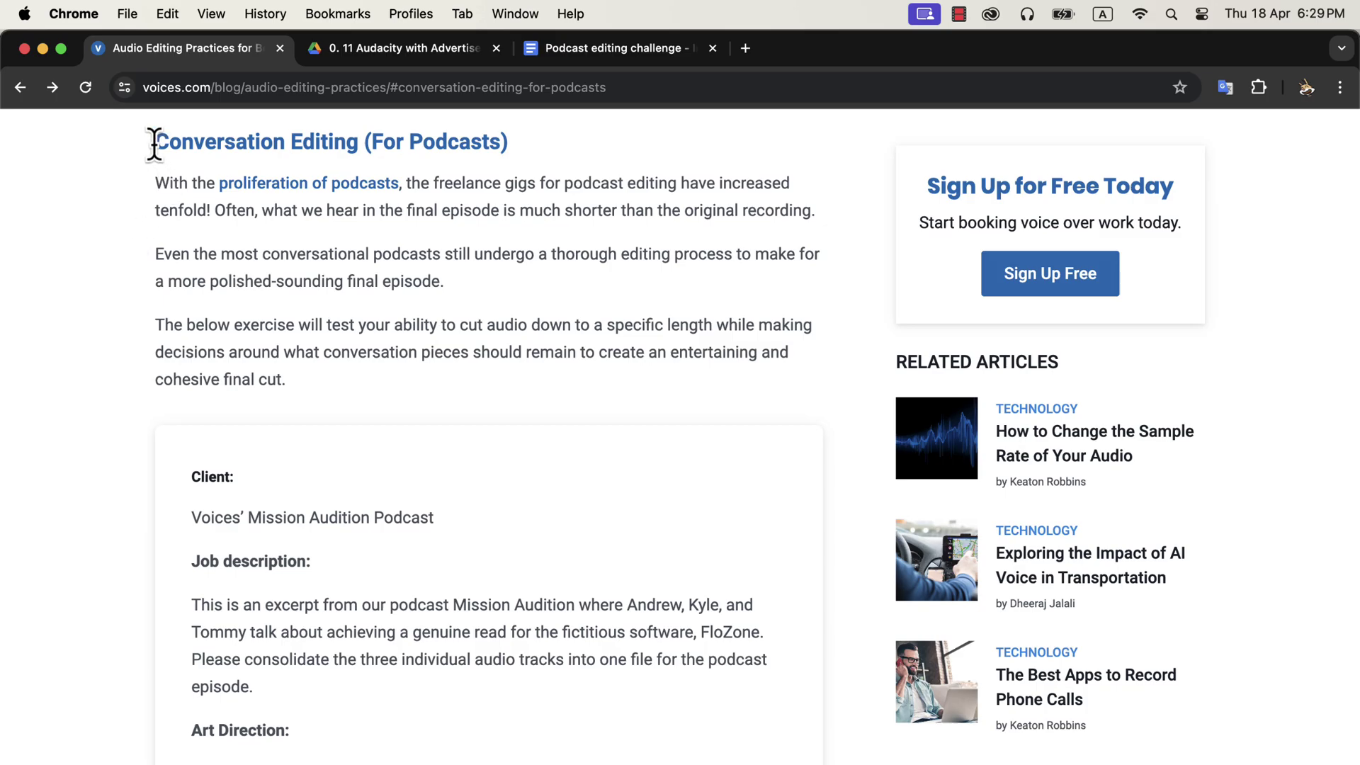
- Read the Conversation Editing (For Podcasts) brief down to its 2-minute final file length
drag(155, 141, 516, 155)
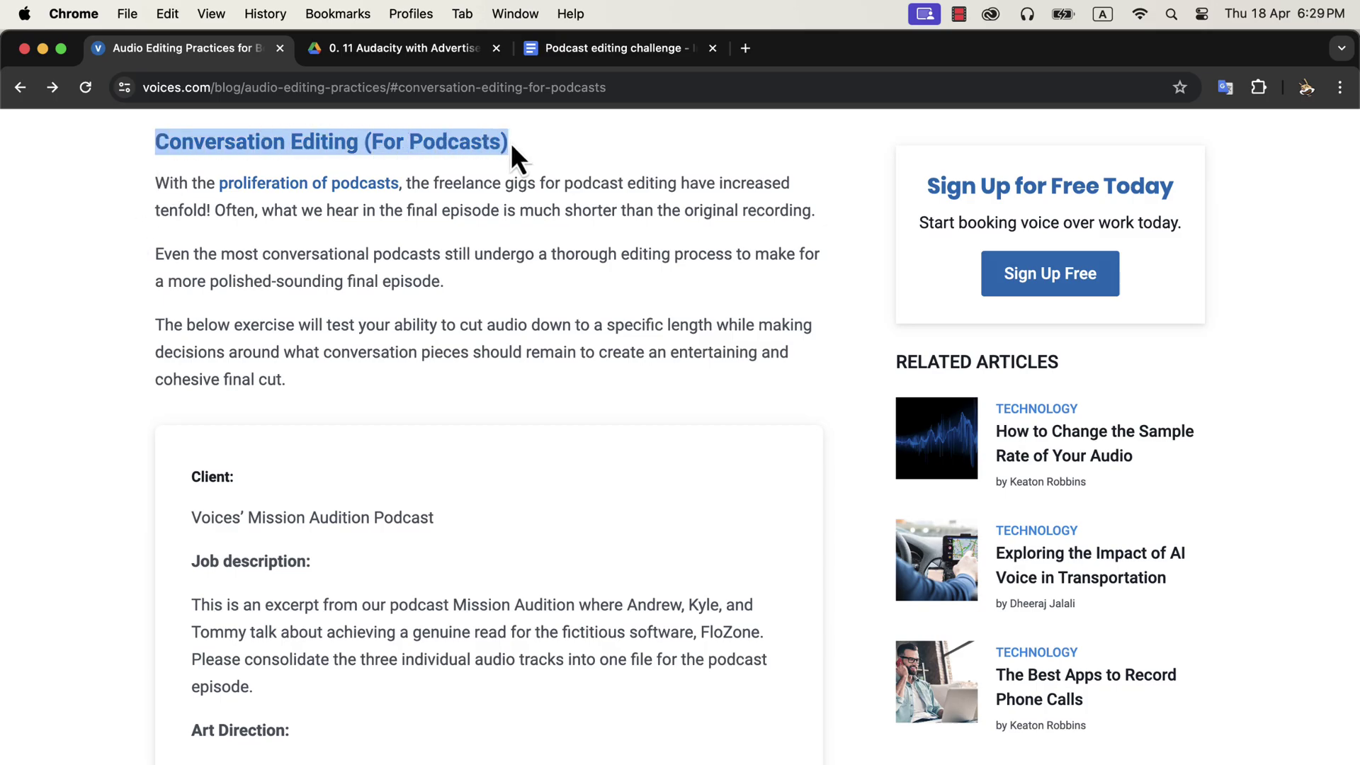
scroll(445, 430, down, 5)
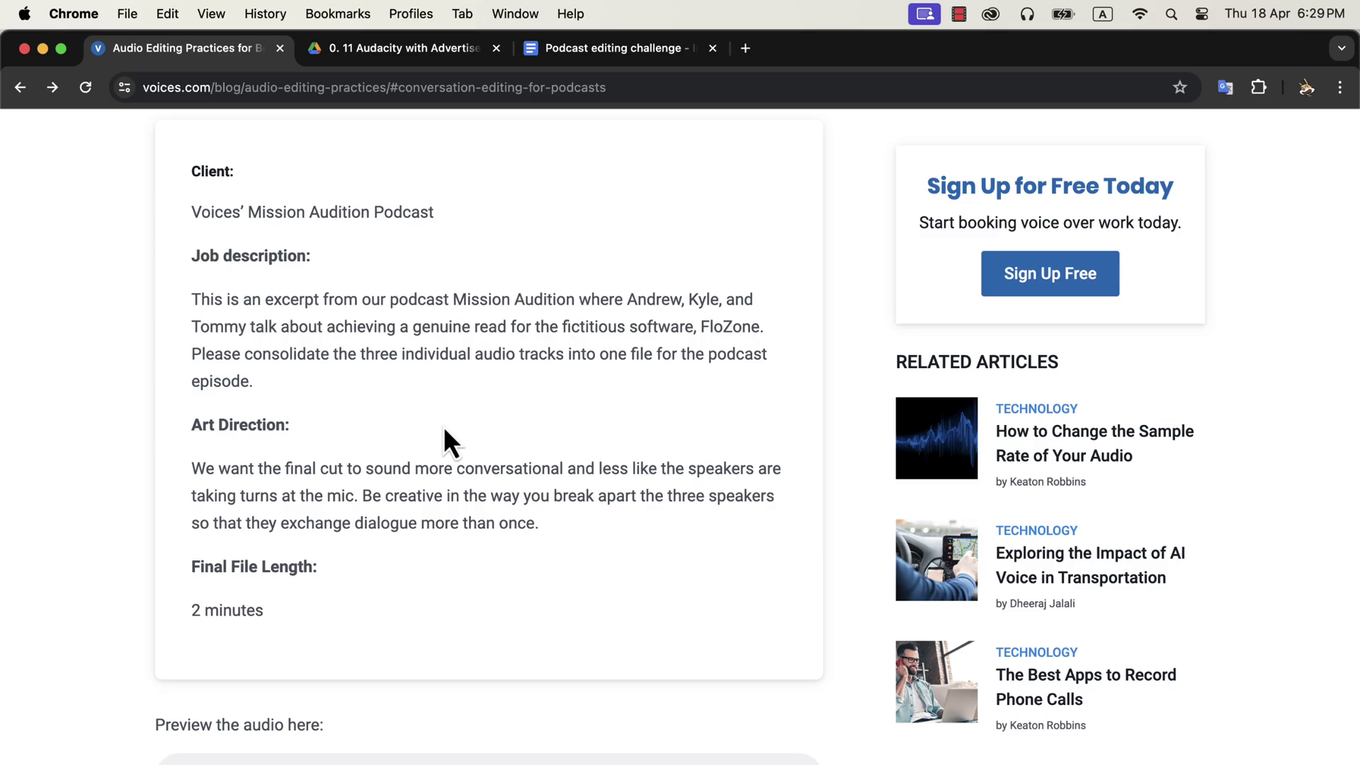
scroll(445, 430, down, 4)
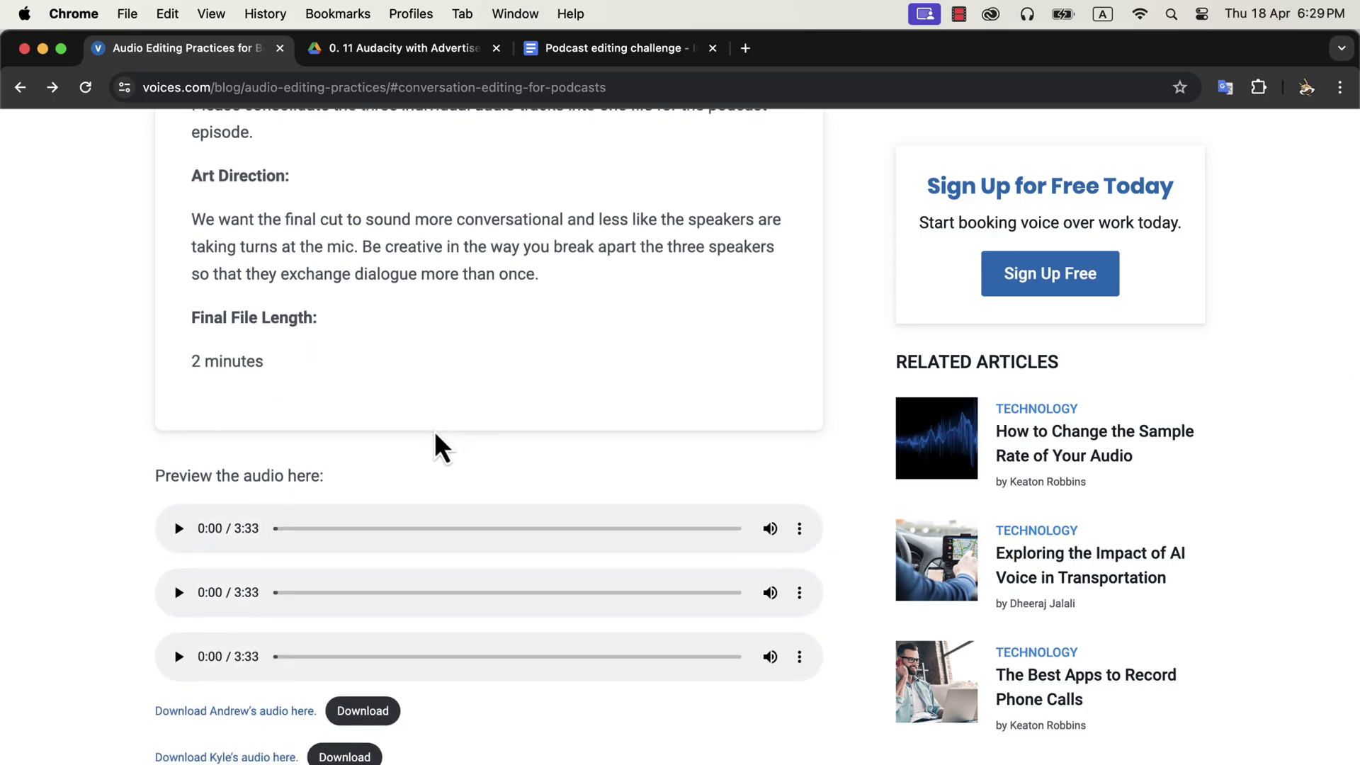
drag(191, 361, 303, 365)
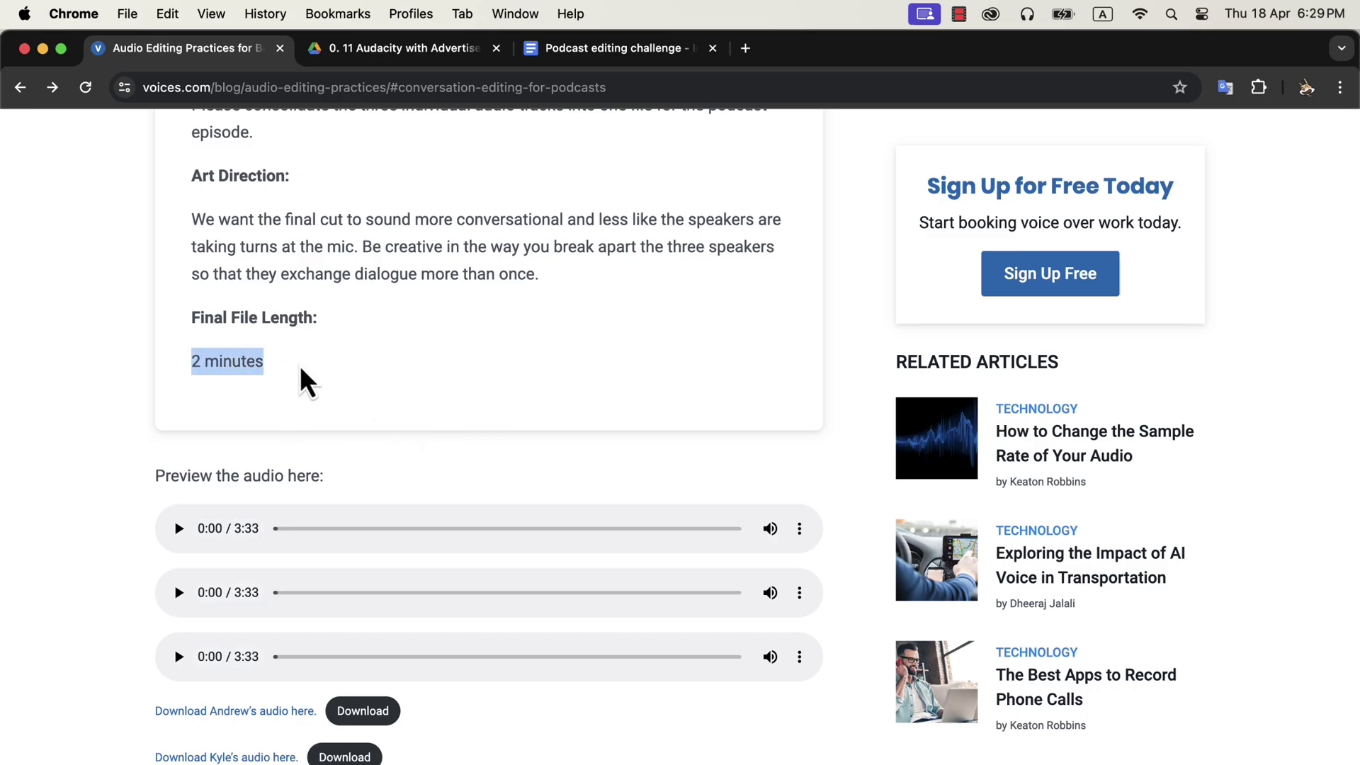
- Drag Andrew-1.wav, Kyle-1.wav and Tommy-1.wav from Downloads > Podcasts into Audacity as three tracks
key(super+Tab)
key(super+Tab)
key(super+Tab)
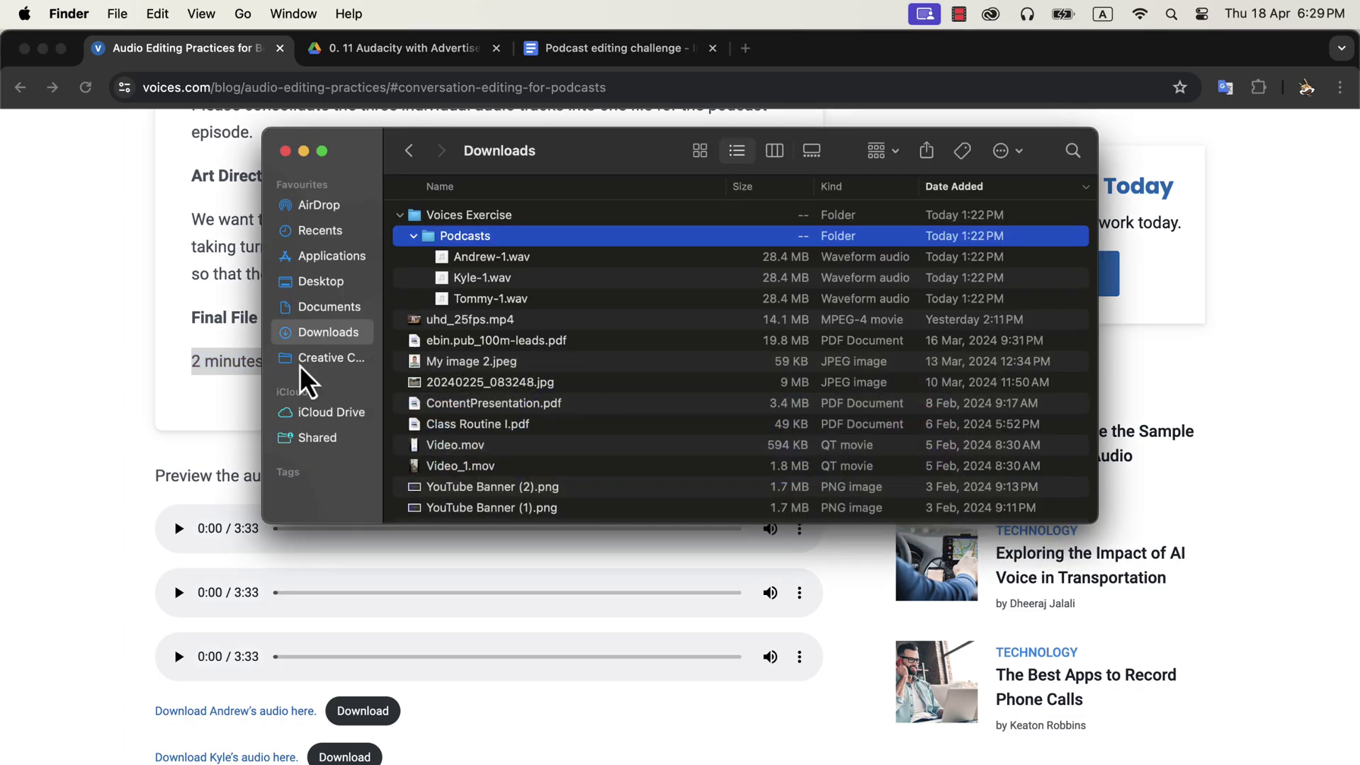
click(475, 257)
click(475, 280)
click(479, 301)
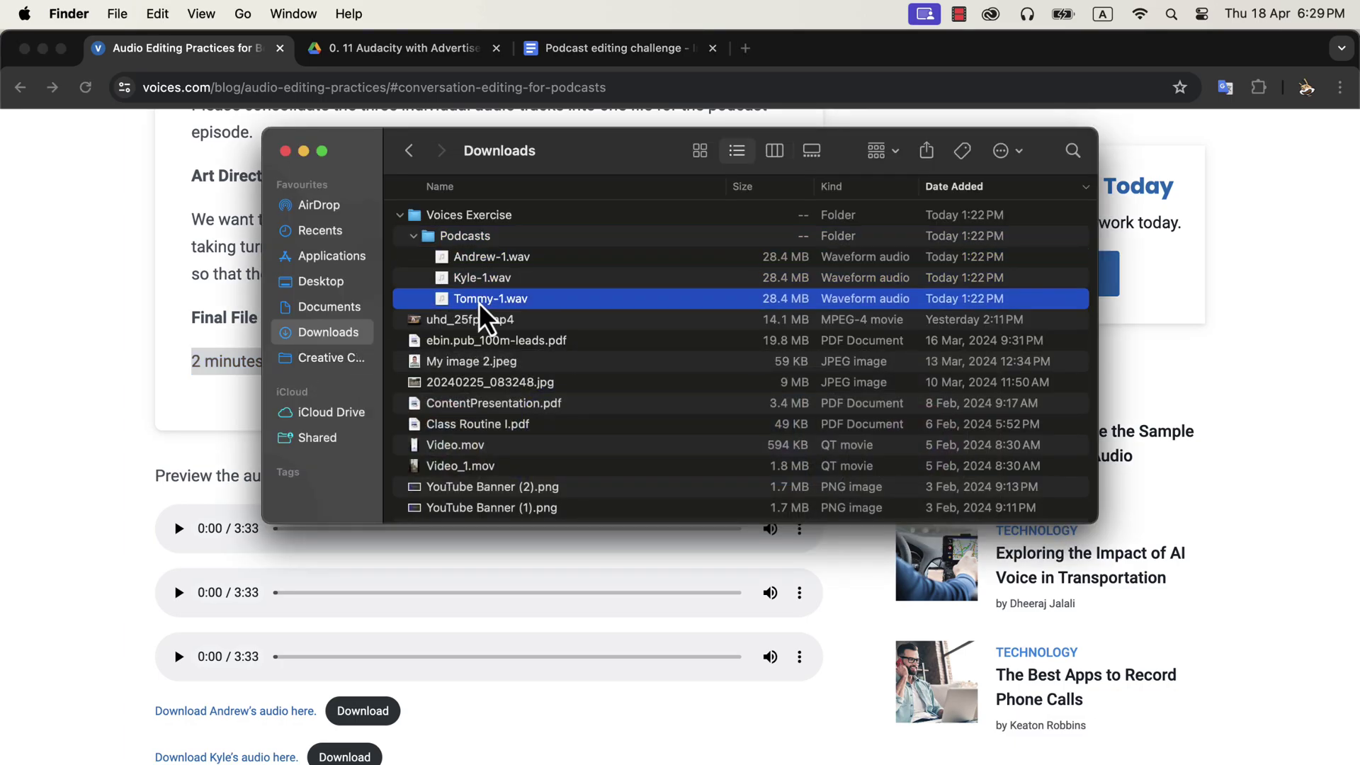
key(super+Tab)
key(super+Tab)
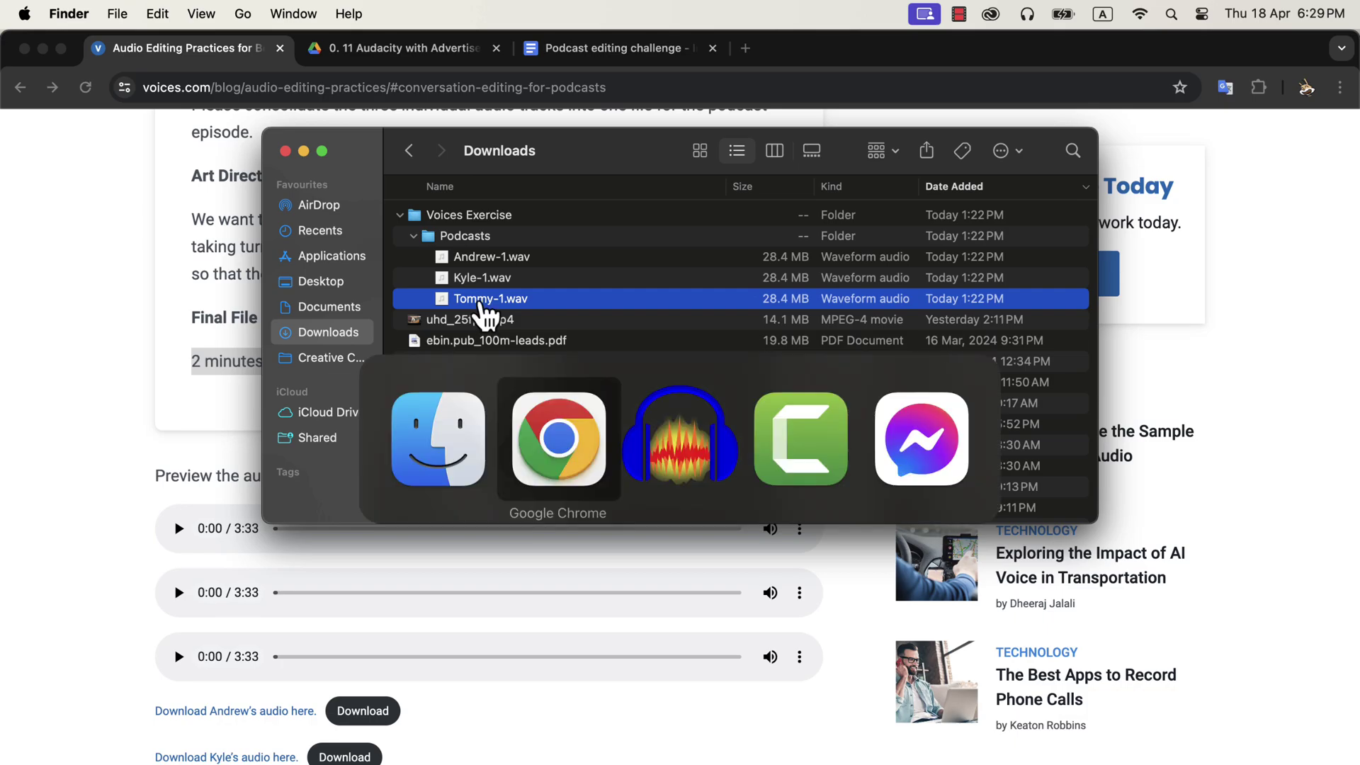
key(super+Tab)
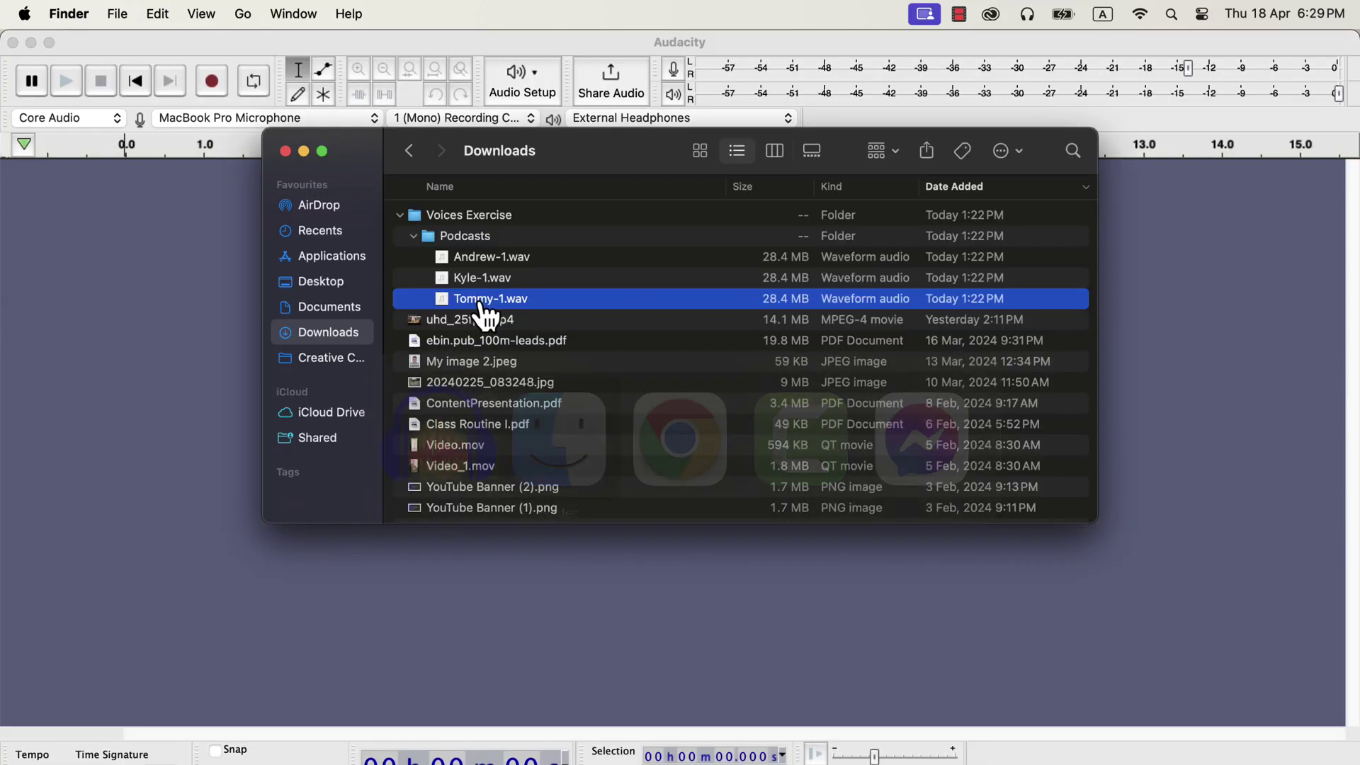
shift+click(478, 262)
drag(478, 262, 186, 256)
click(186, 253)
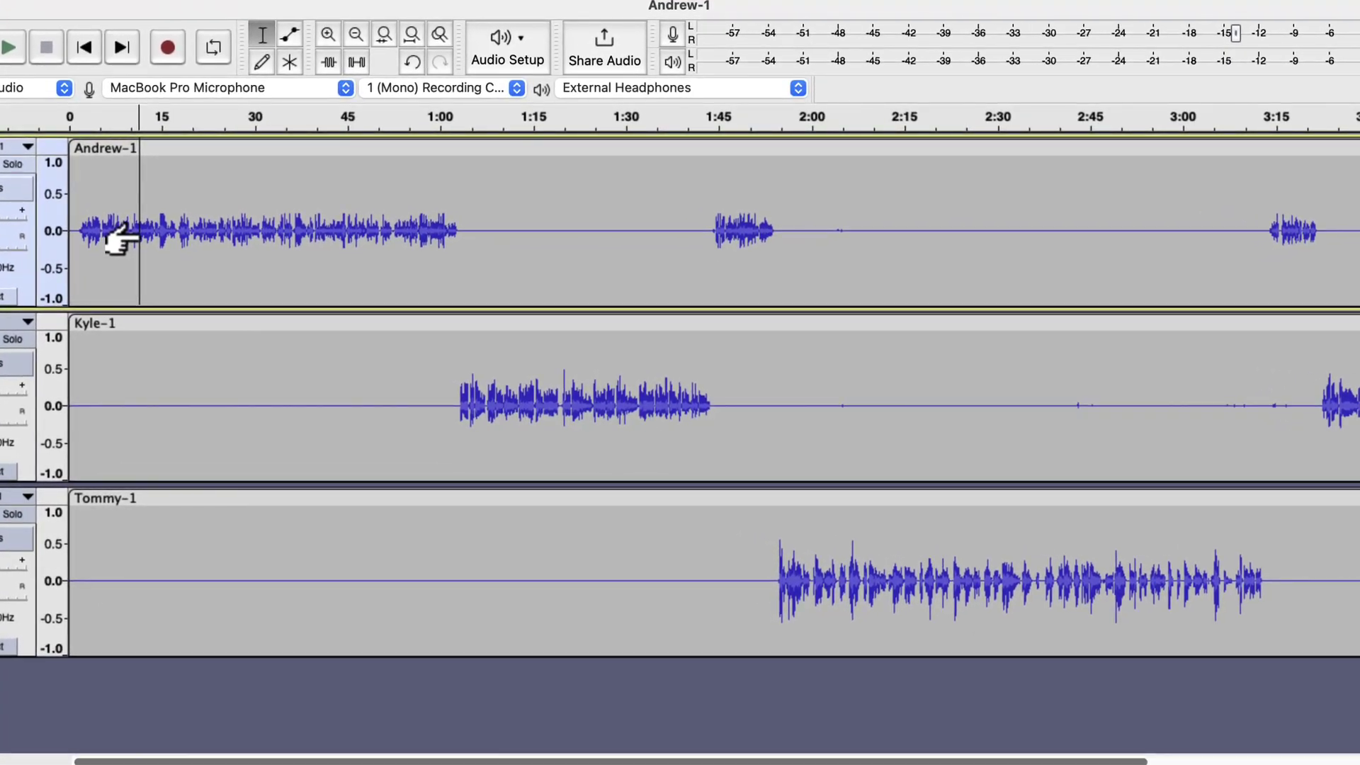
drag(772, 577, 862, 581)
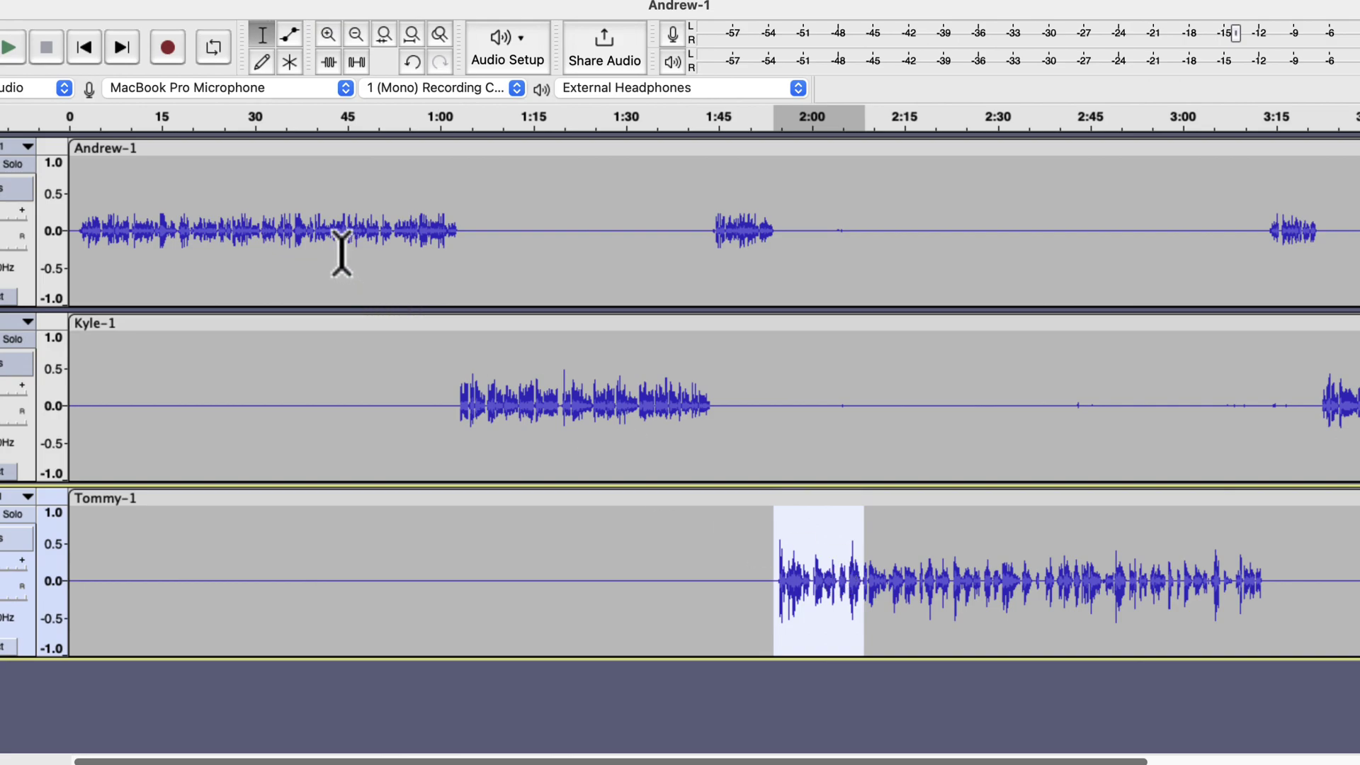
drag(303, 227, 368, 231)
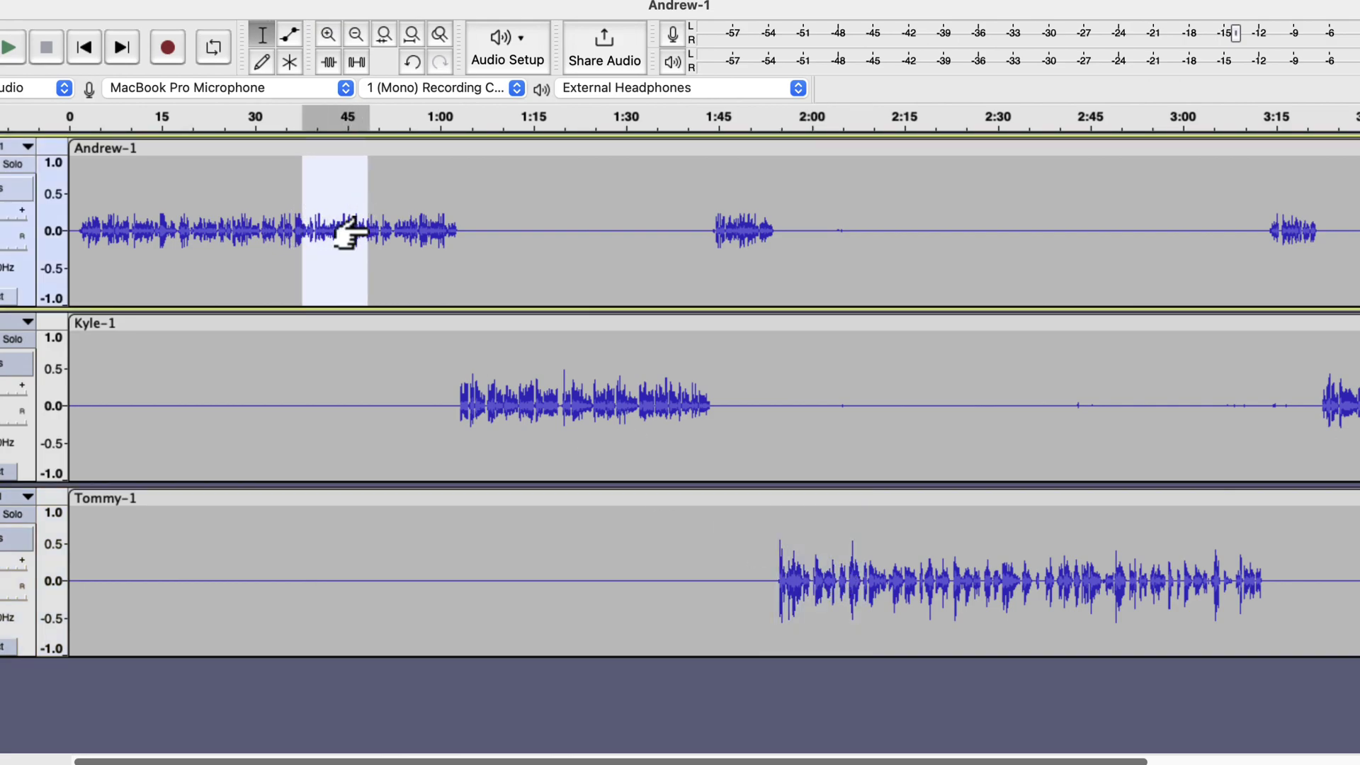
key(space)
key(space)
click(770, 543)
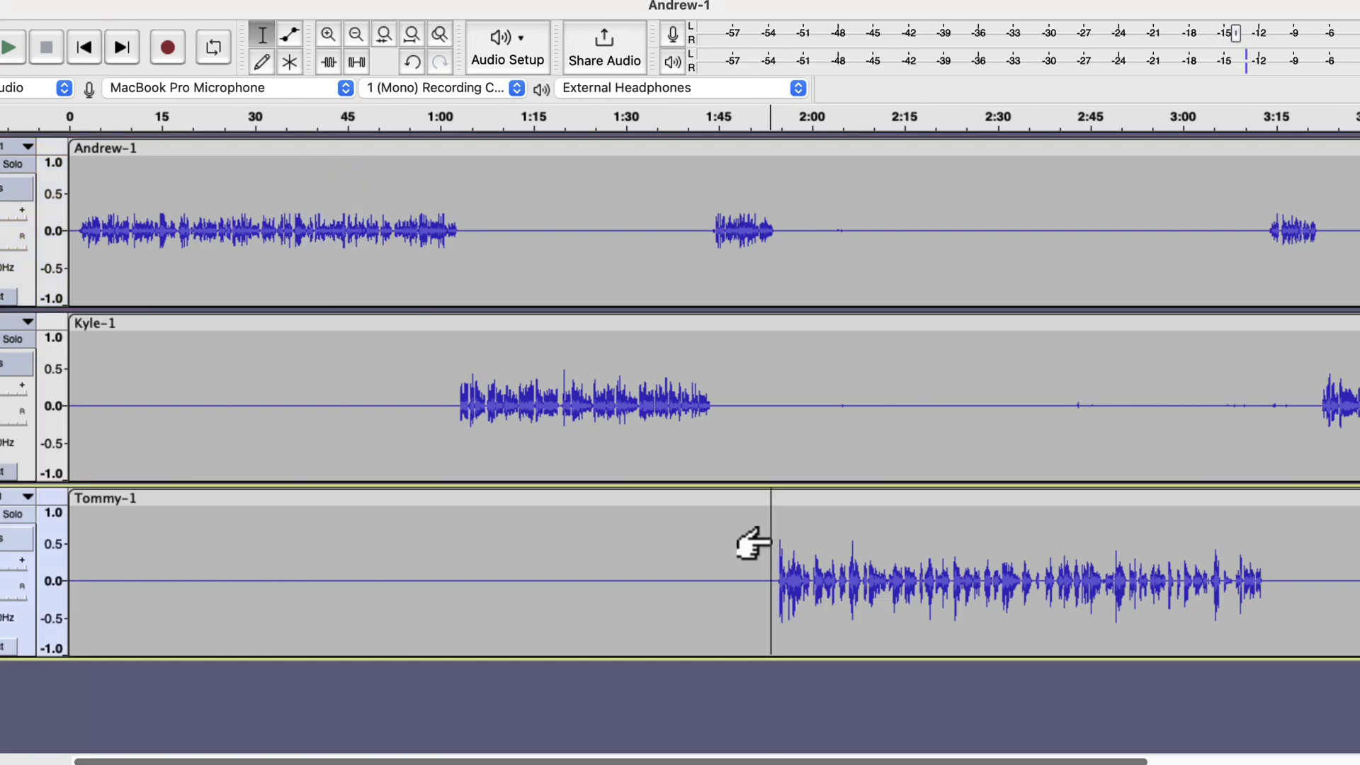
key(space)
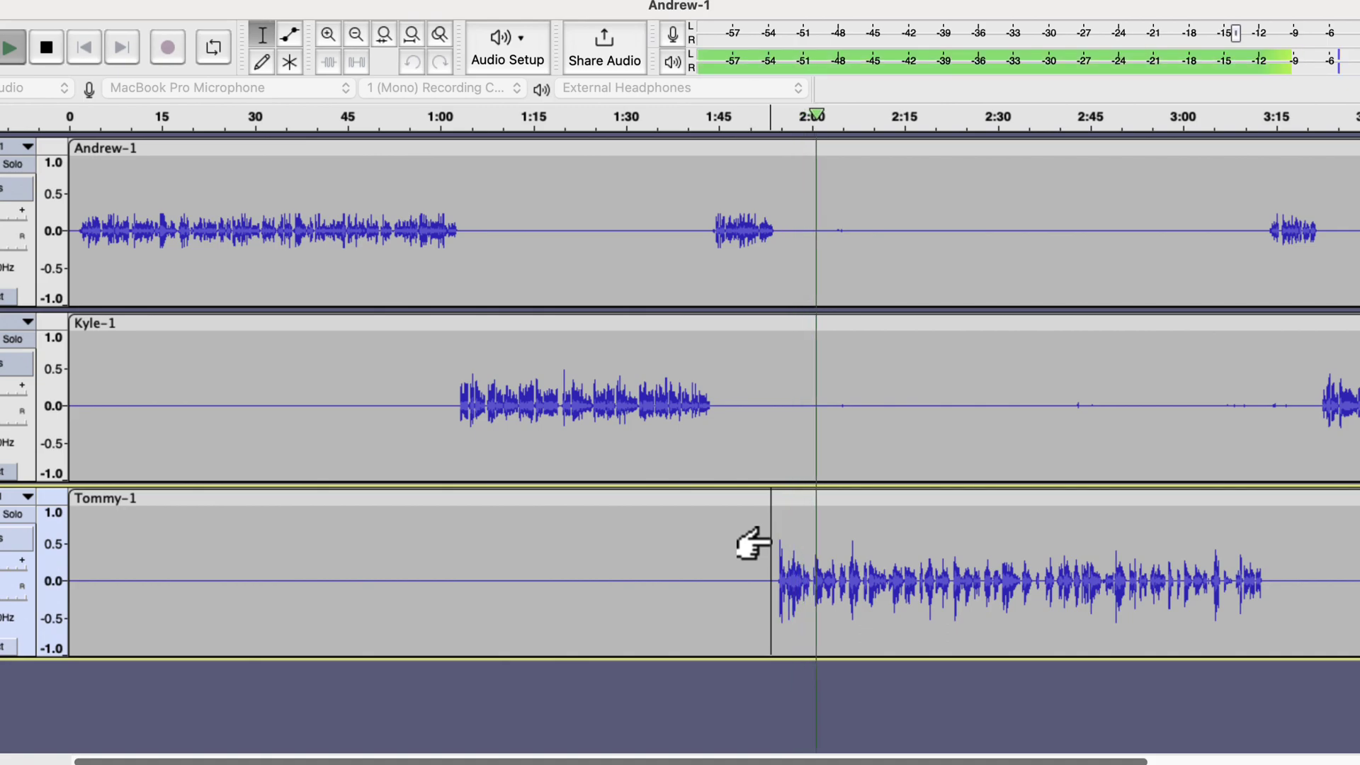
key(space)
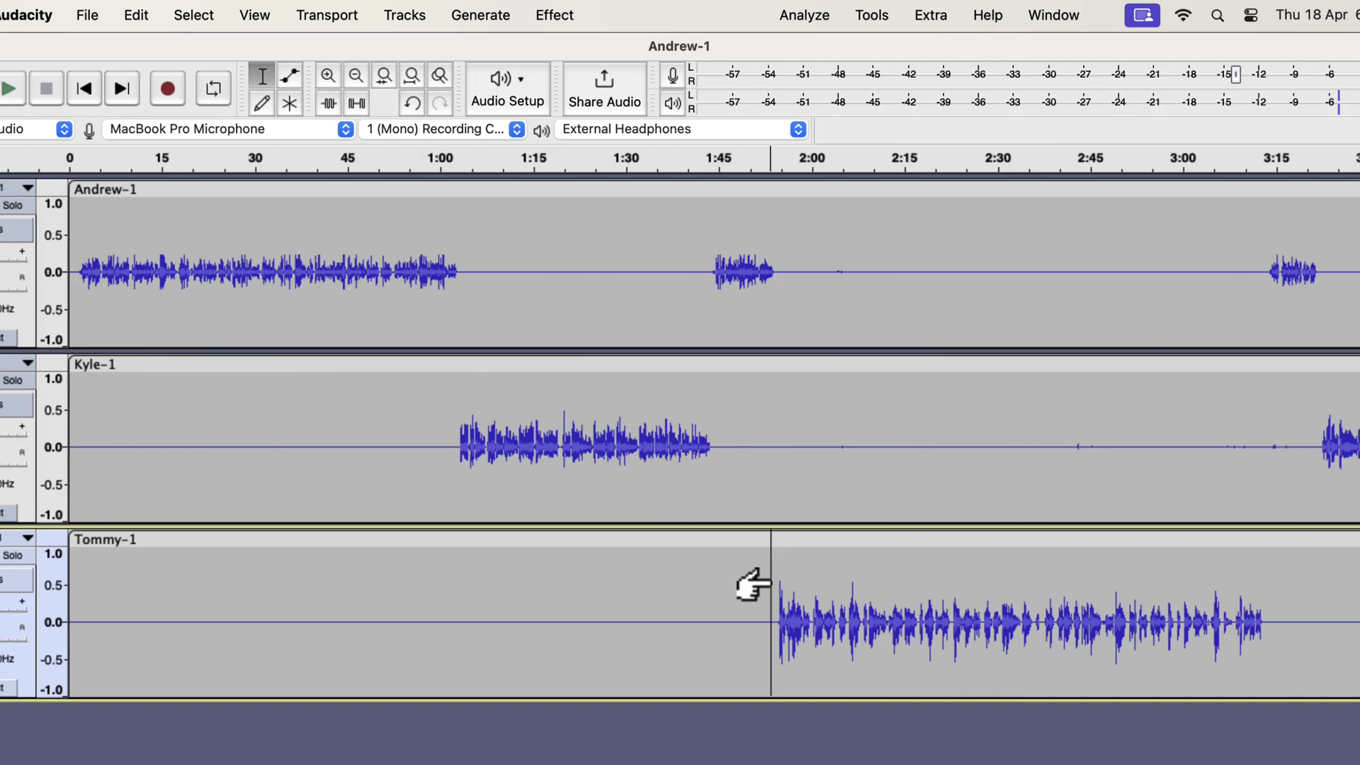
- Apply the Podcast(M) Regular Improve macro to the whole Andrew-1 track
click(425, 234)
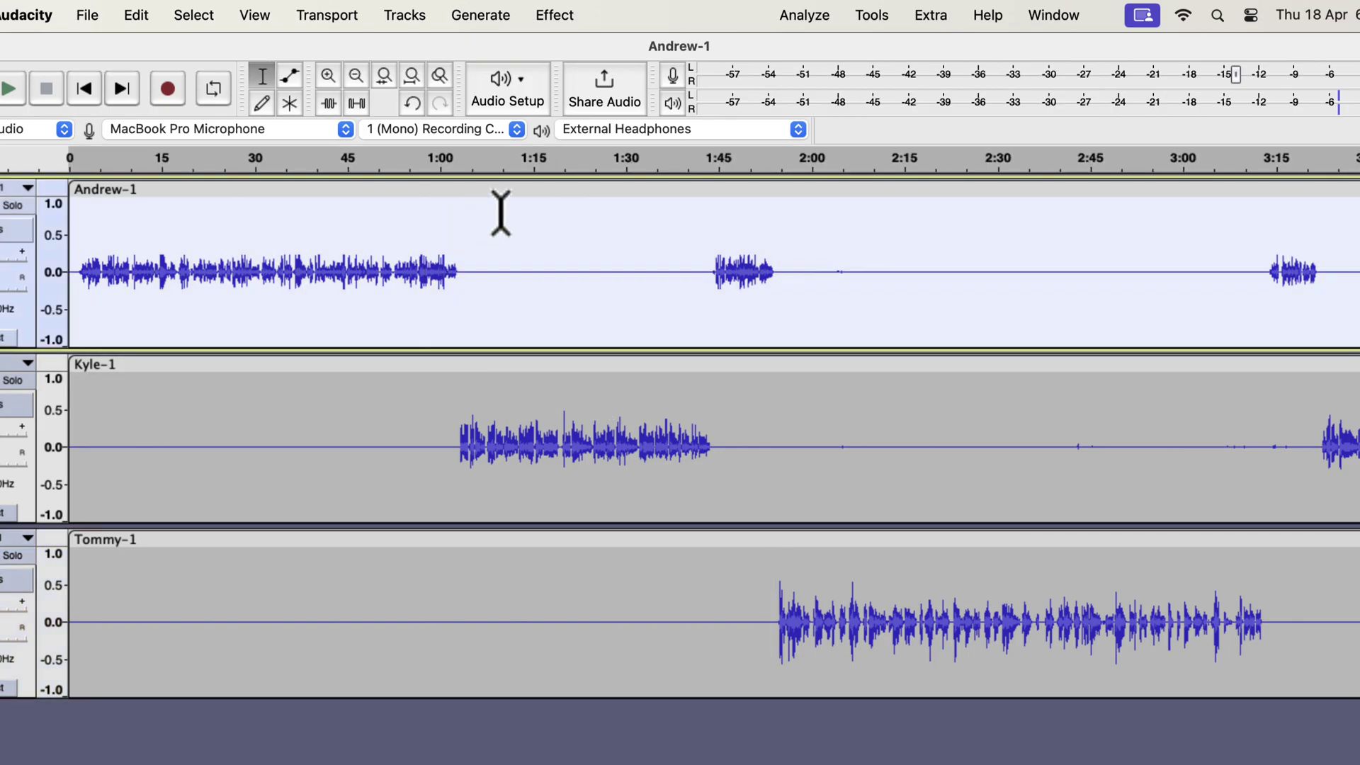
click(873, 17)
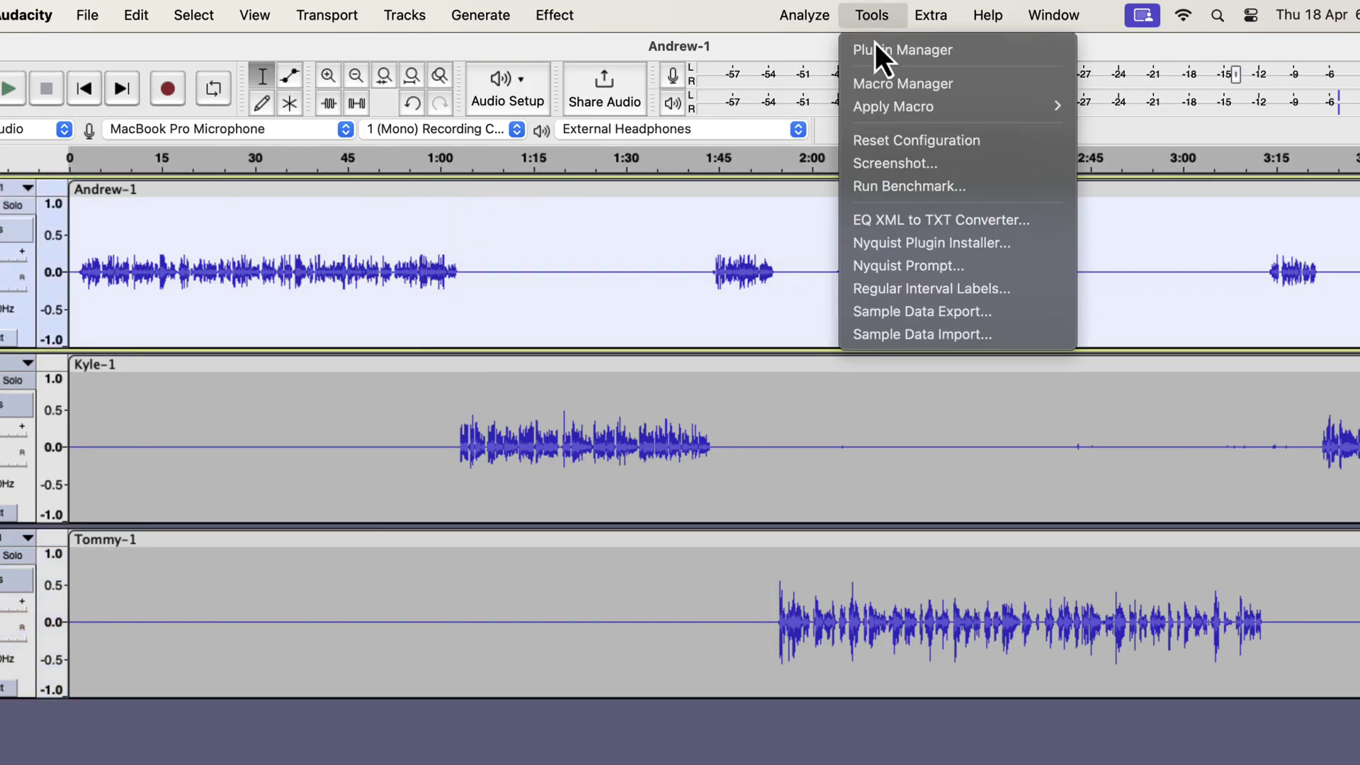
mouse_move(890, 111)
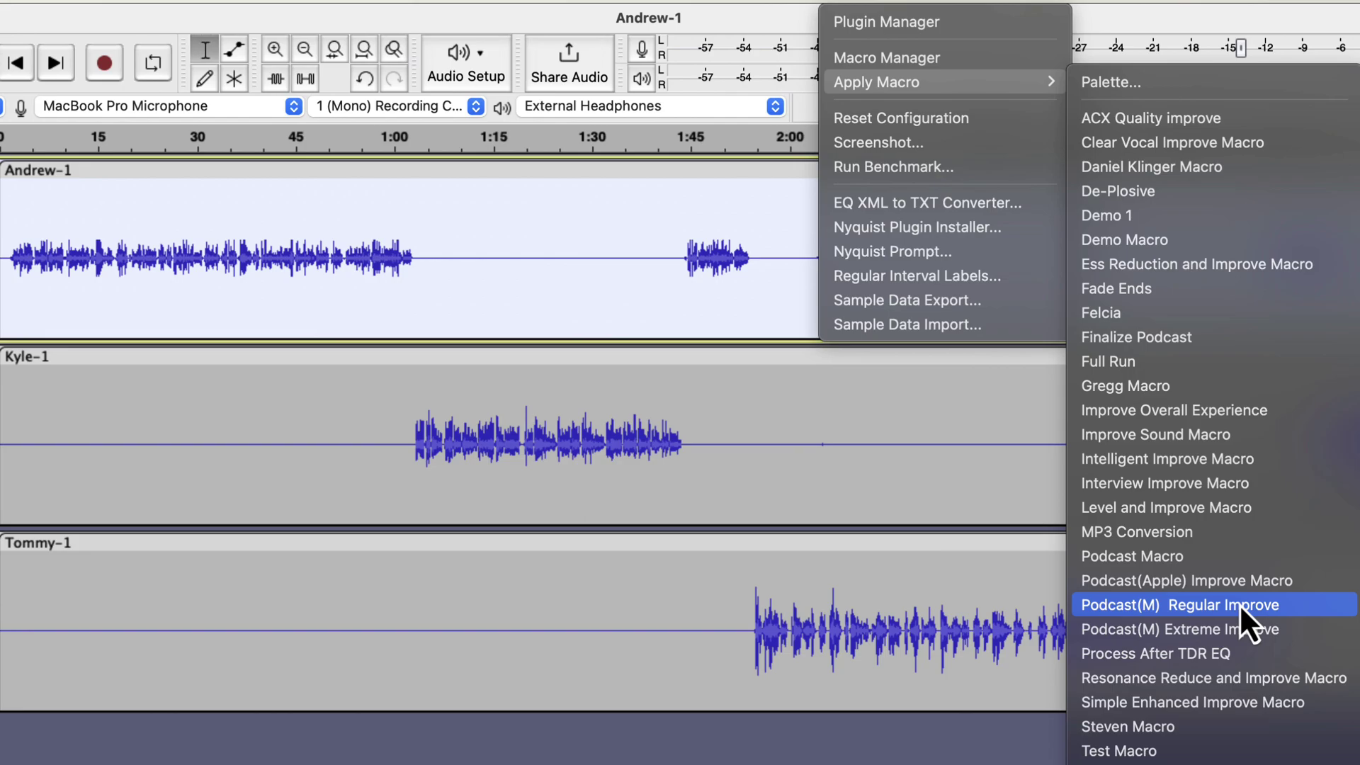
click(1239, 604)
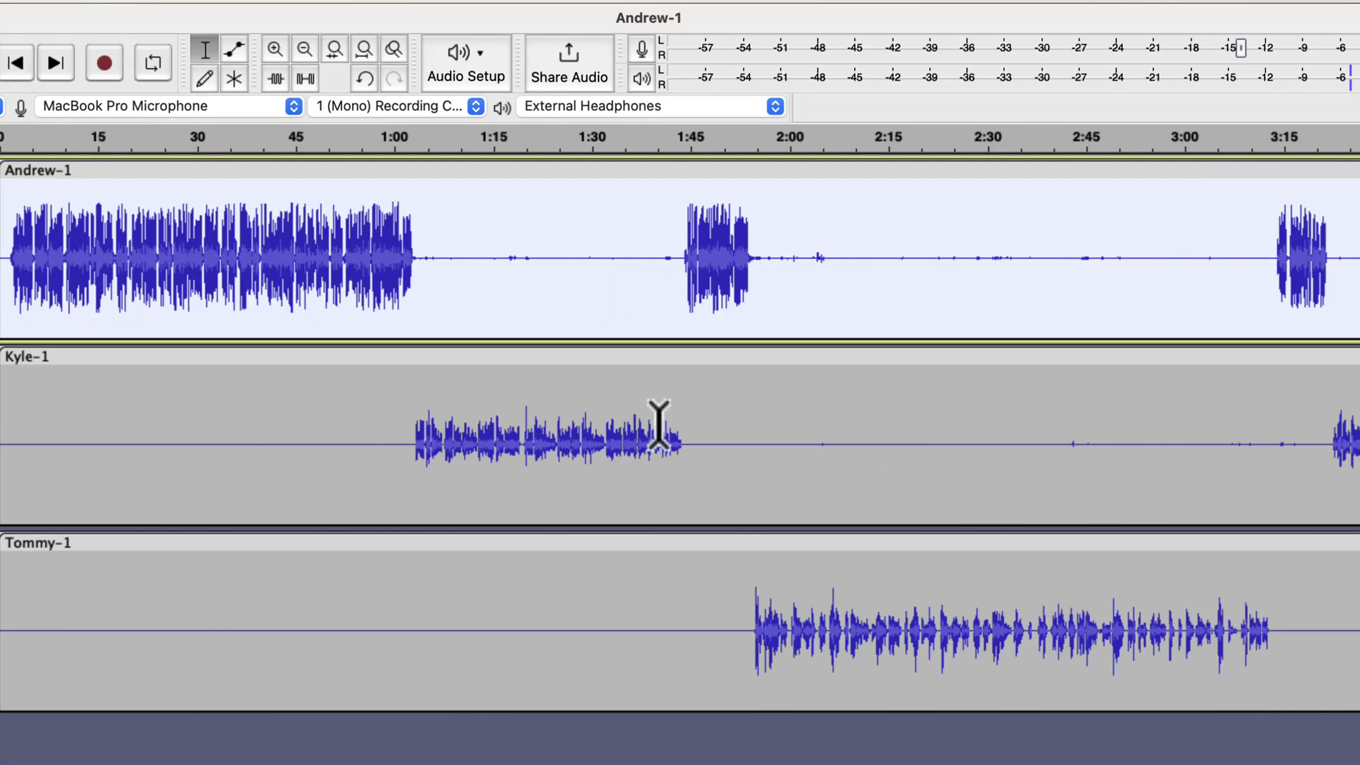
- Apply the Podcast(M) Regular Improve macro to the whole Kyle-1 track
click(612, 413)
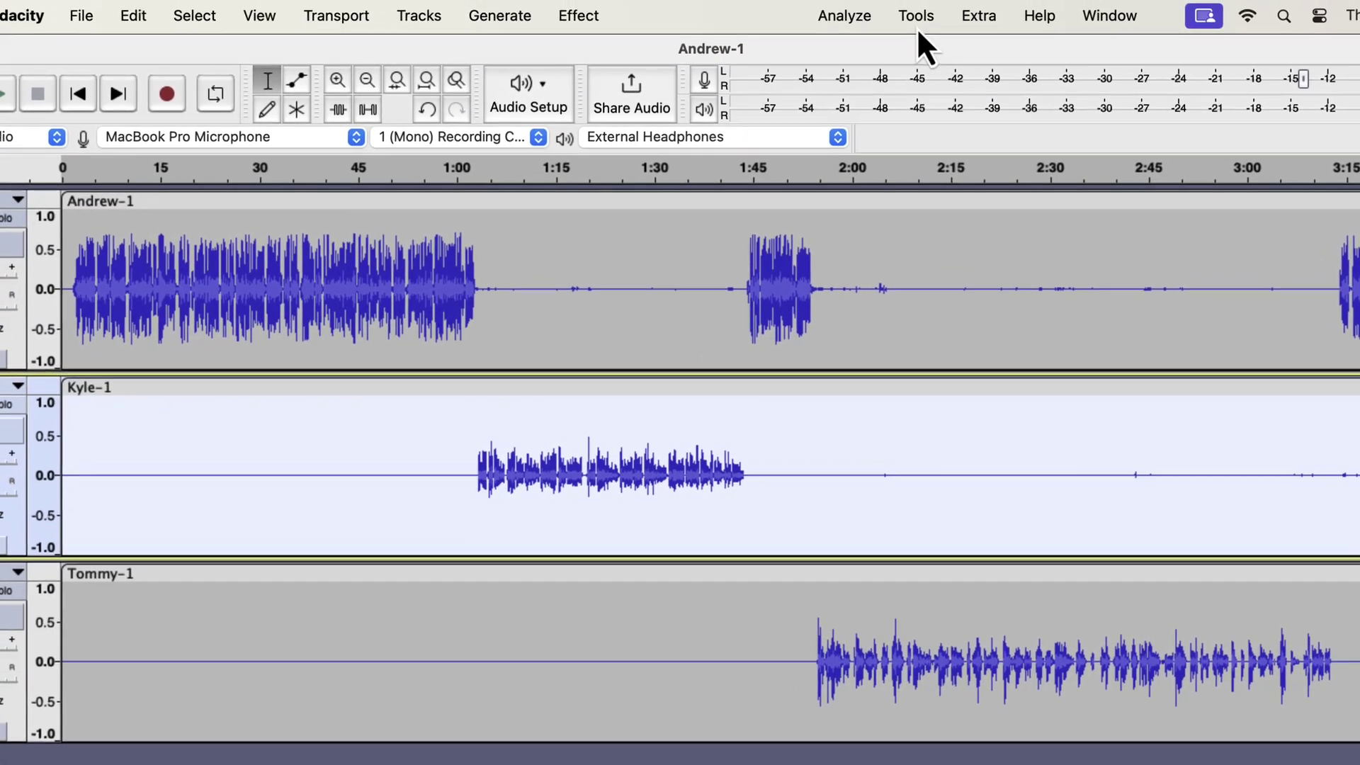
click(917, 27)
mouse_move(957, 114)
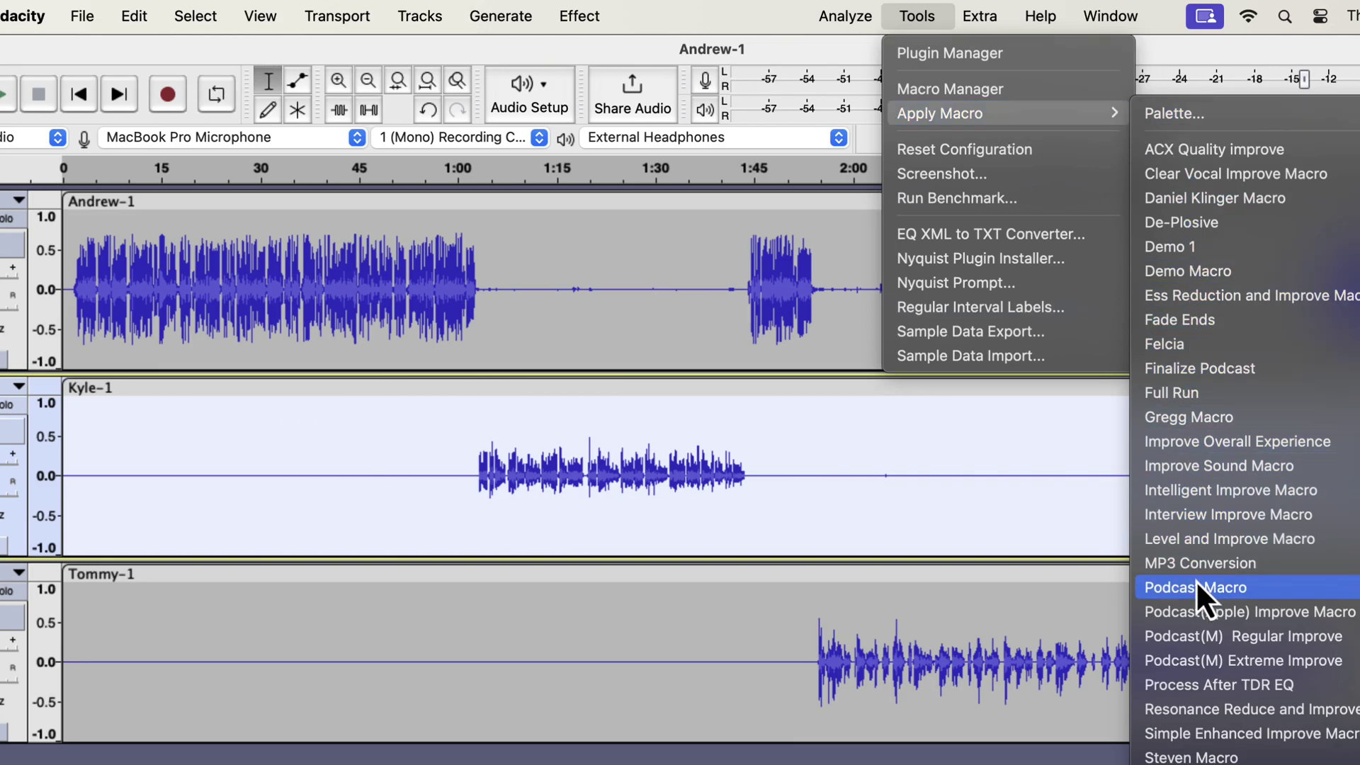
click(1200, 635)
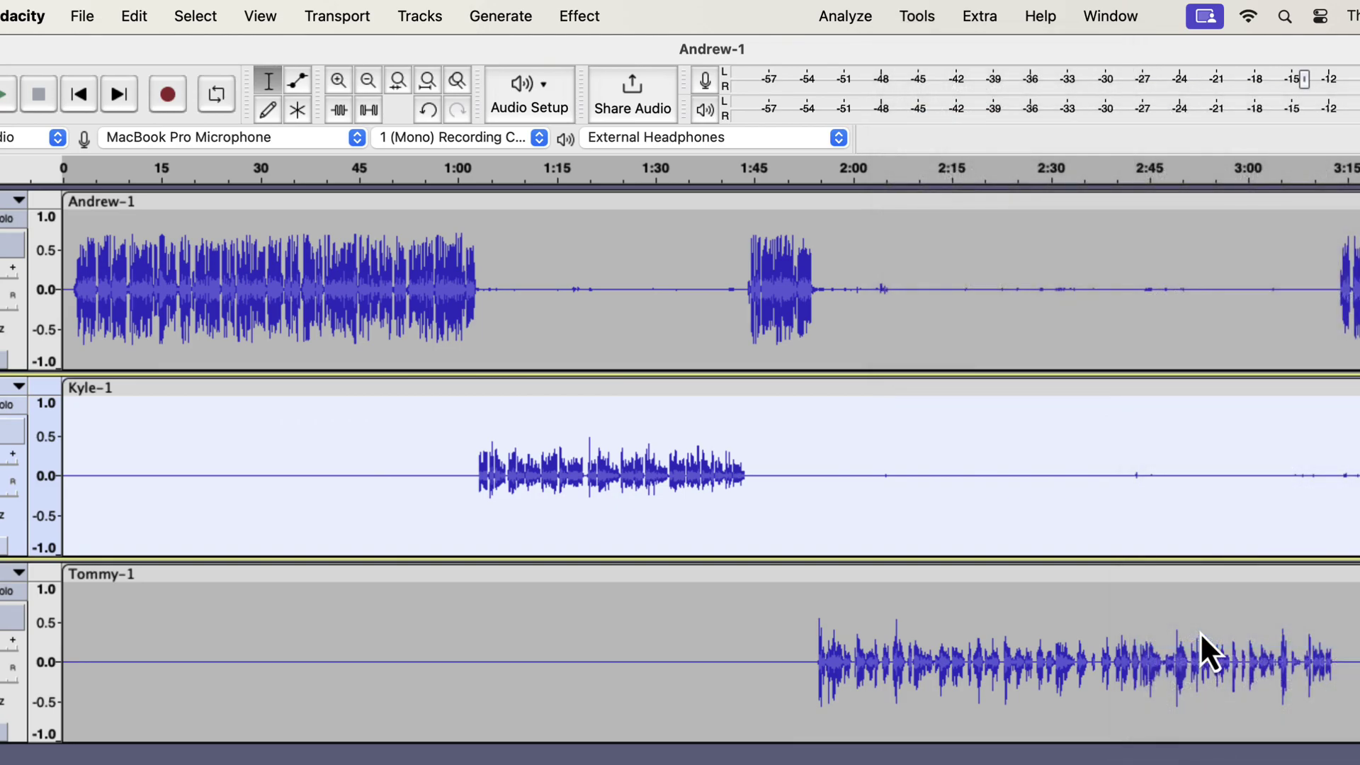
- Apply the Podcast(M) Regular Improve macro to the Tommy-1 track
click(1020, 703)
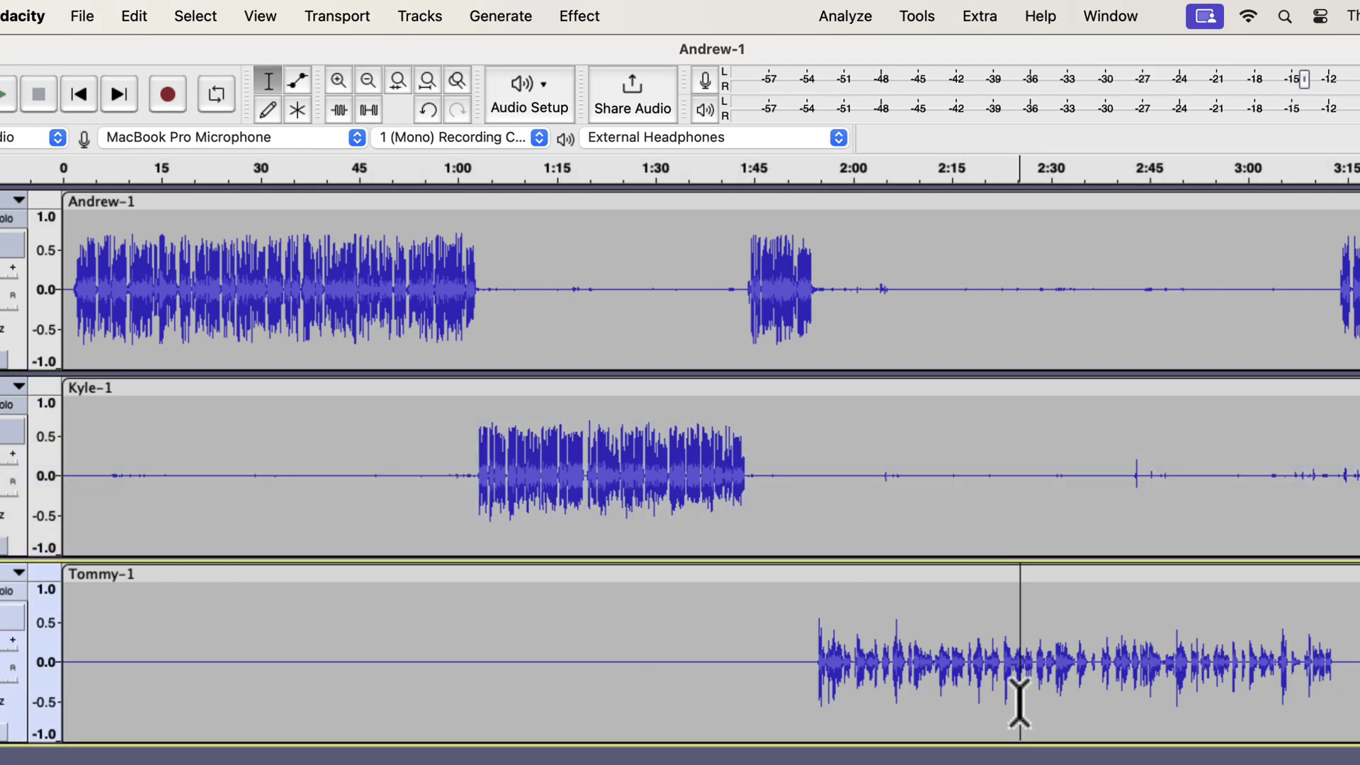
click(932, 15)
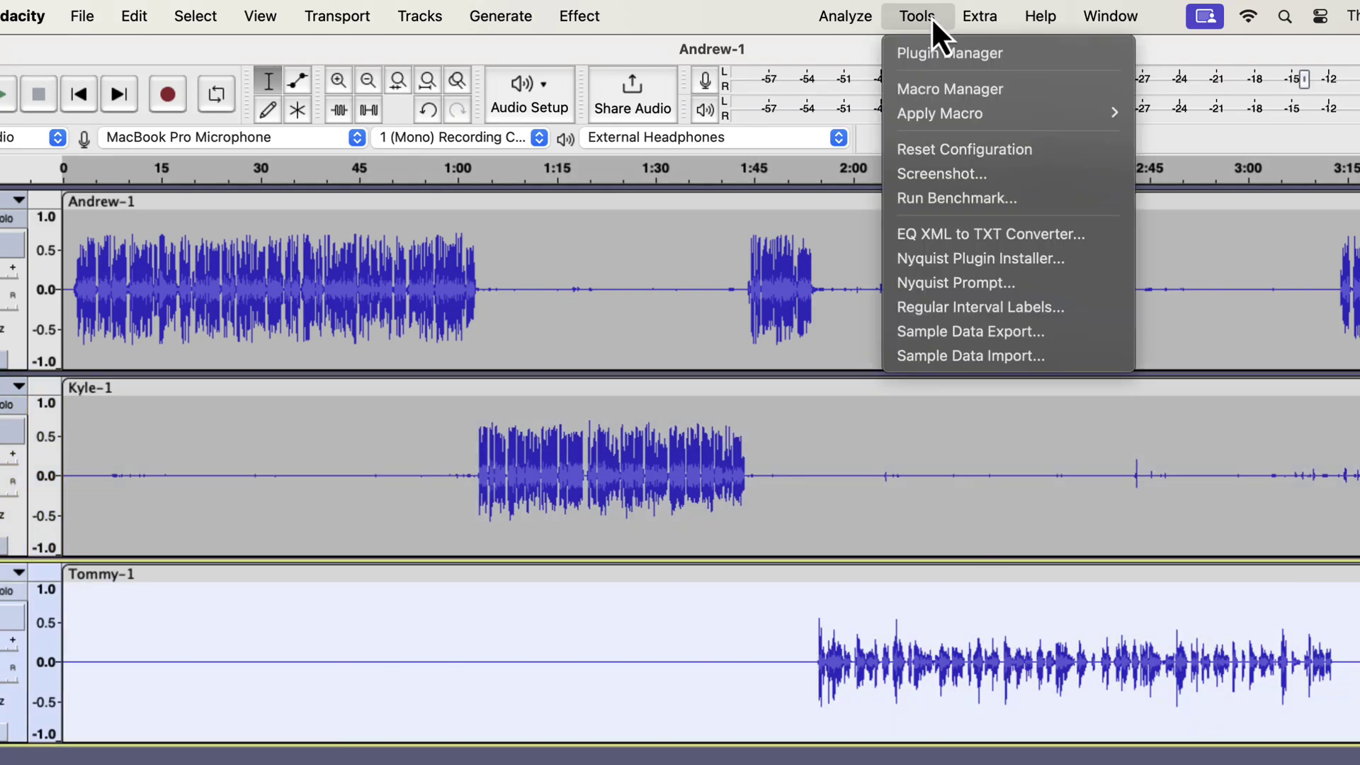
mouse_move(947, 116)
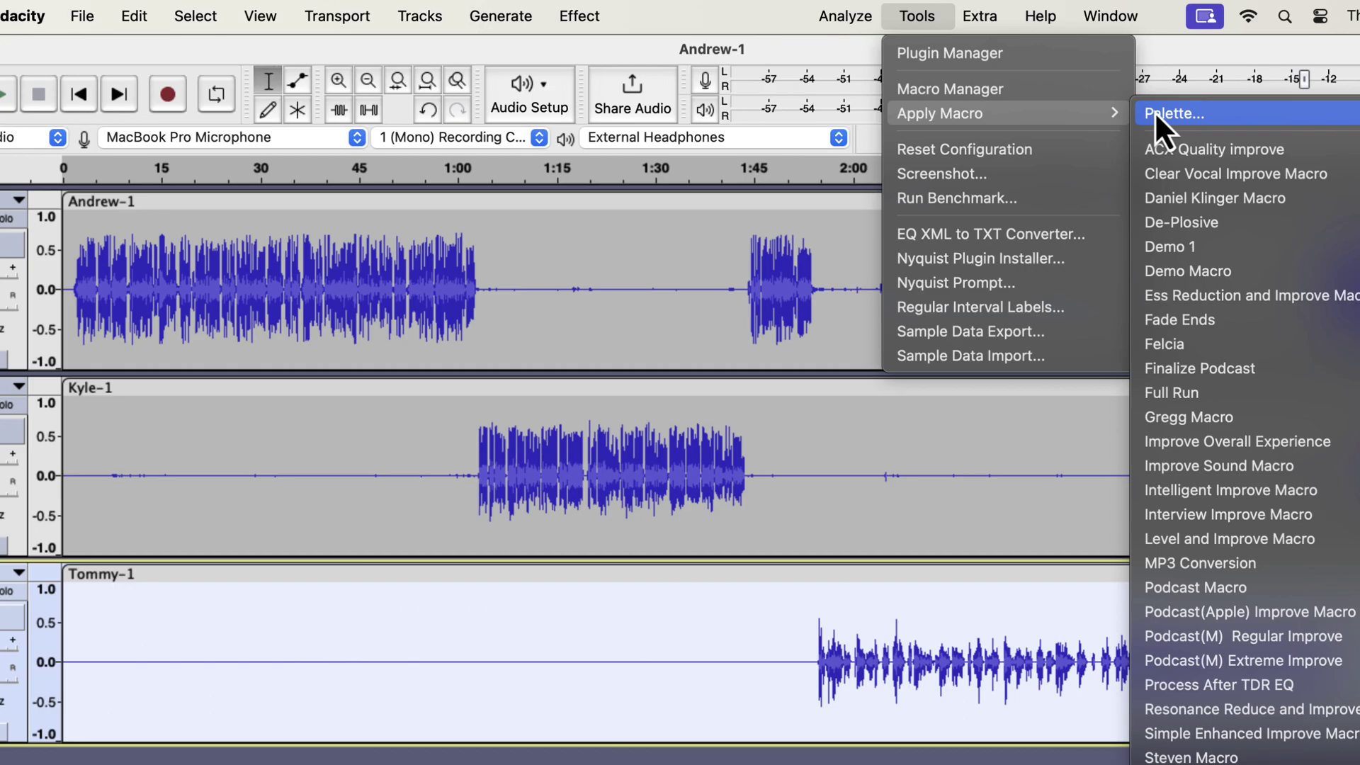
click(1193, 638)
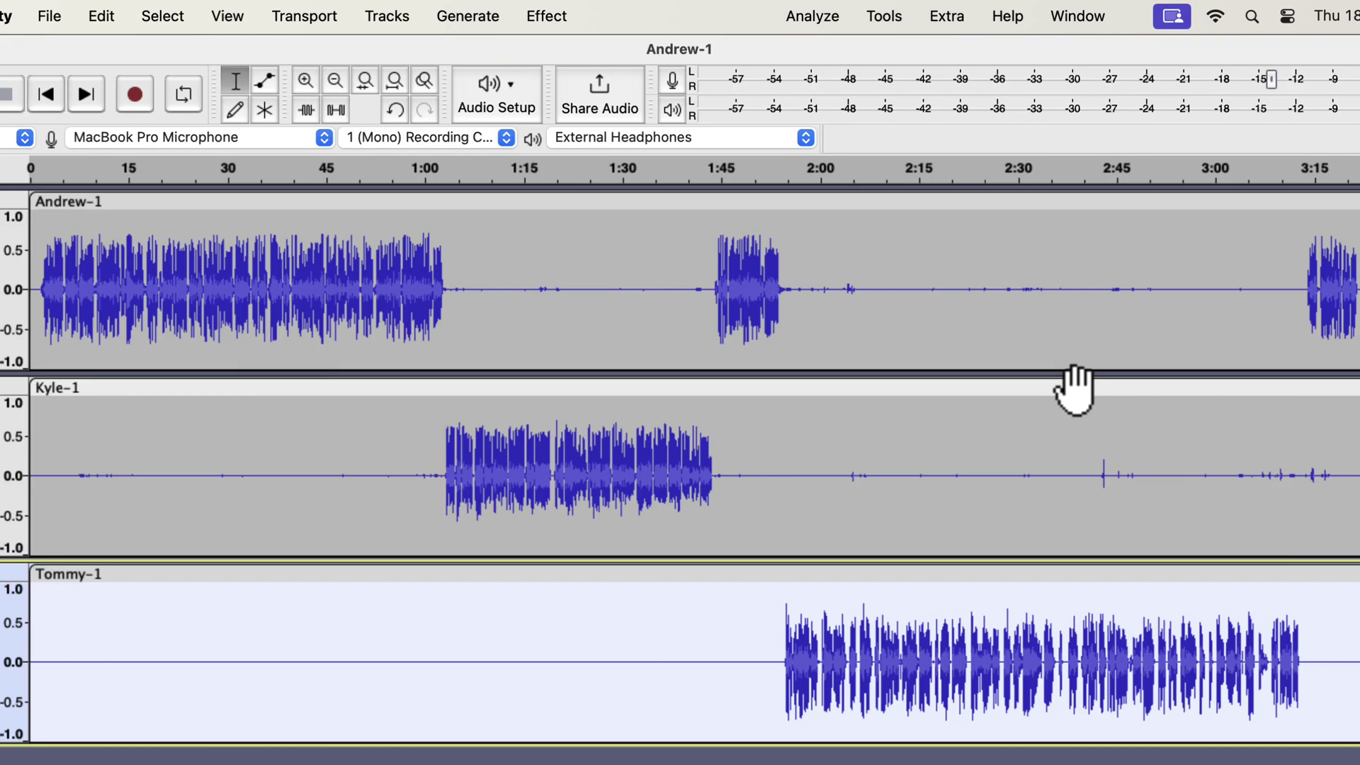
- Select all three speaker tracks and run Finalize Podcast to merge them into Mix 1
key(super+a)
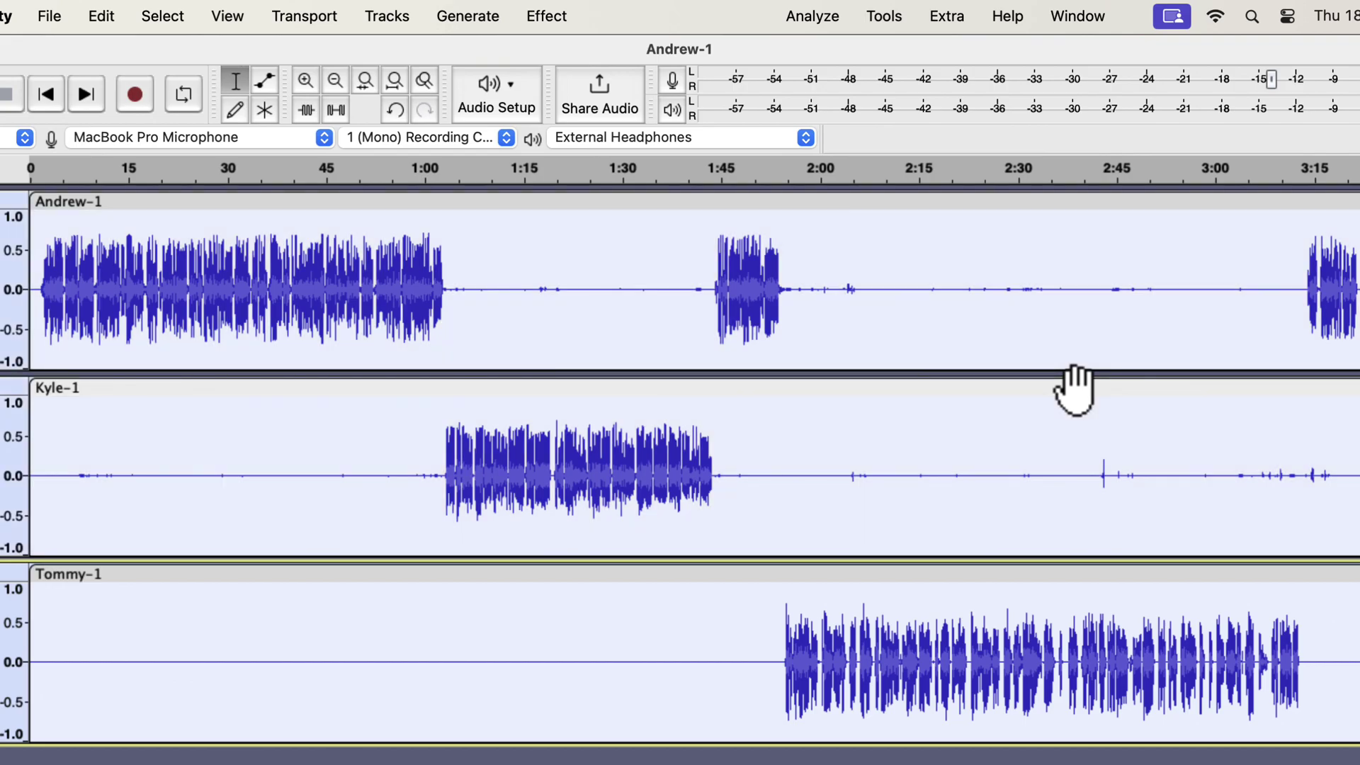
click(1008, 268)
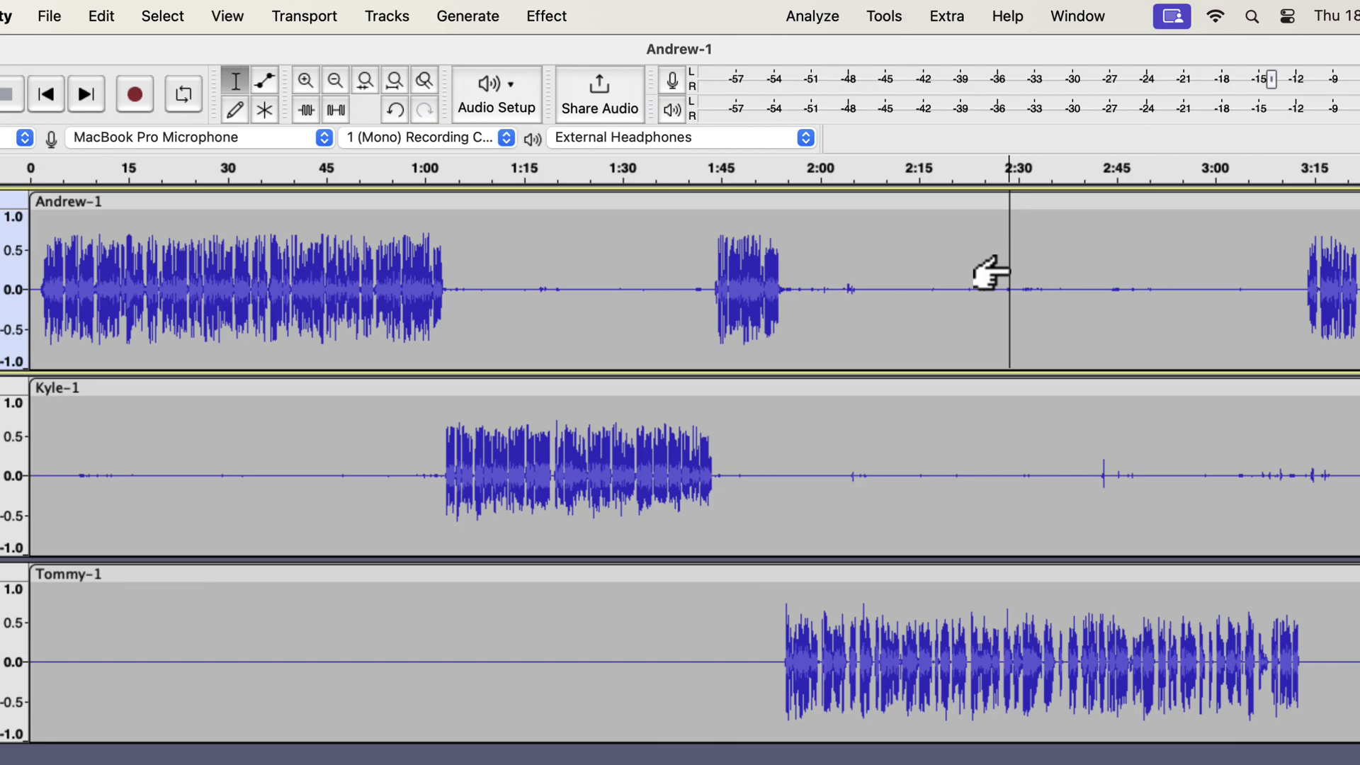
click(887, 22)
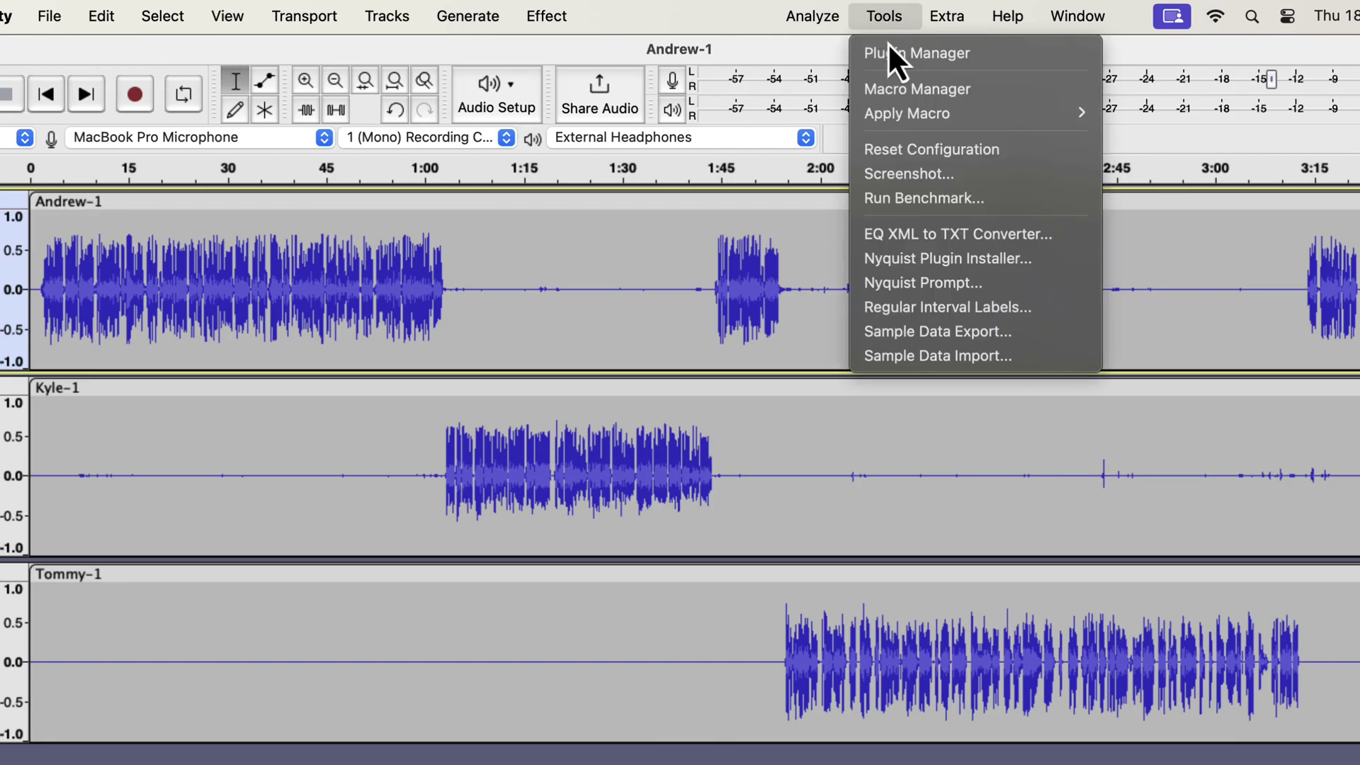
mouse_move(904, 112)
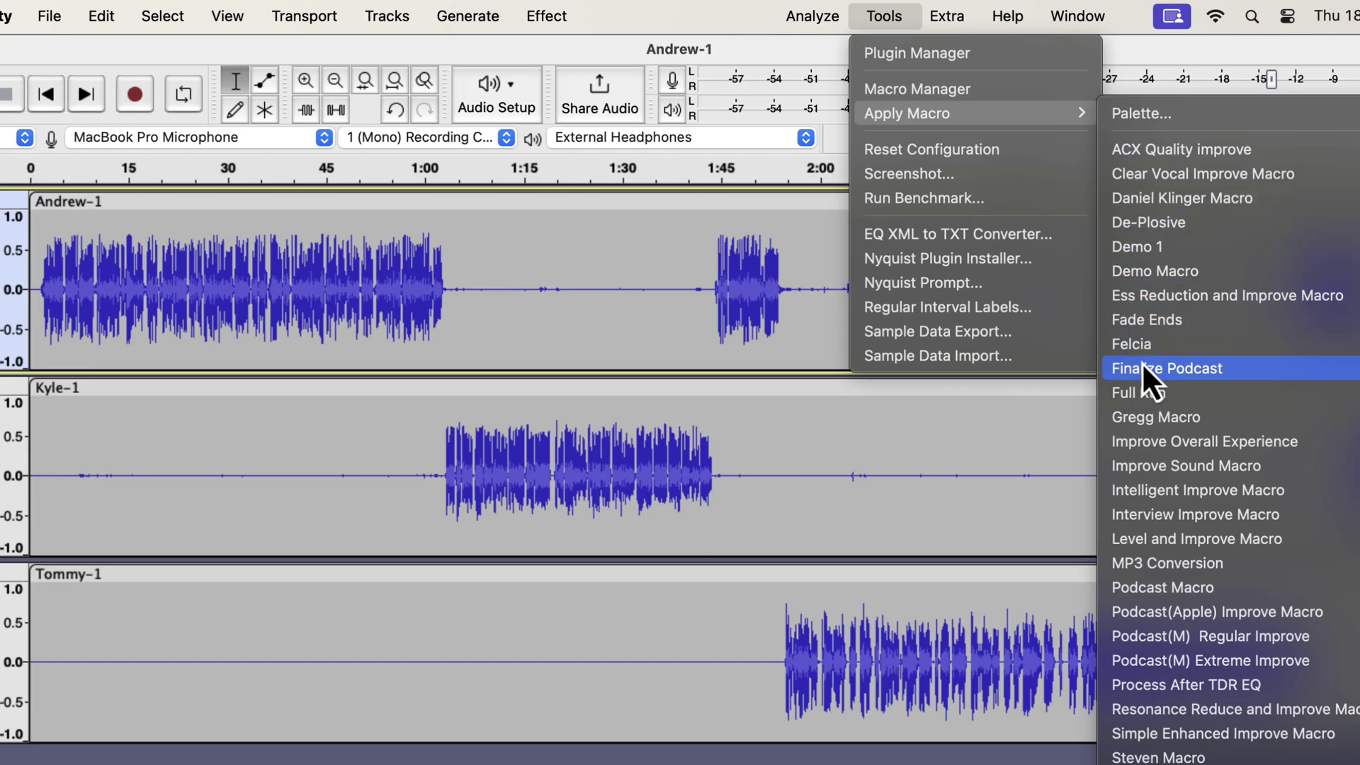
click(1236, 372)
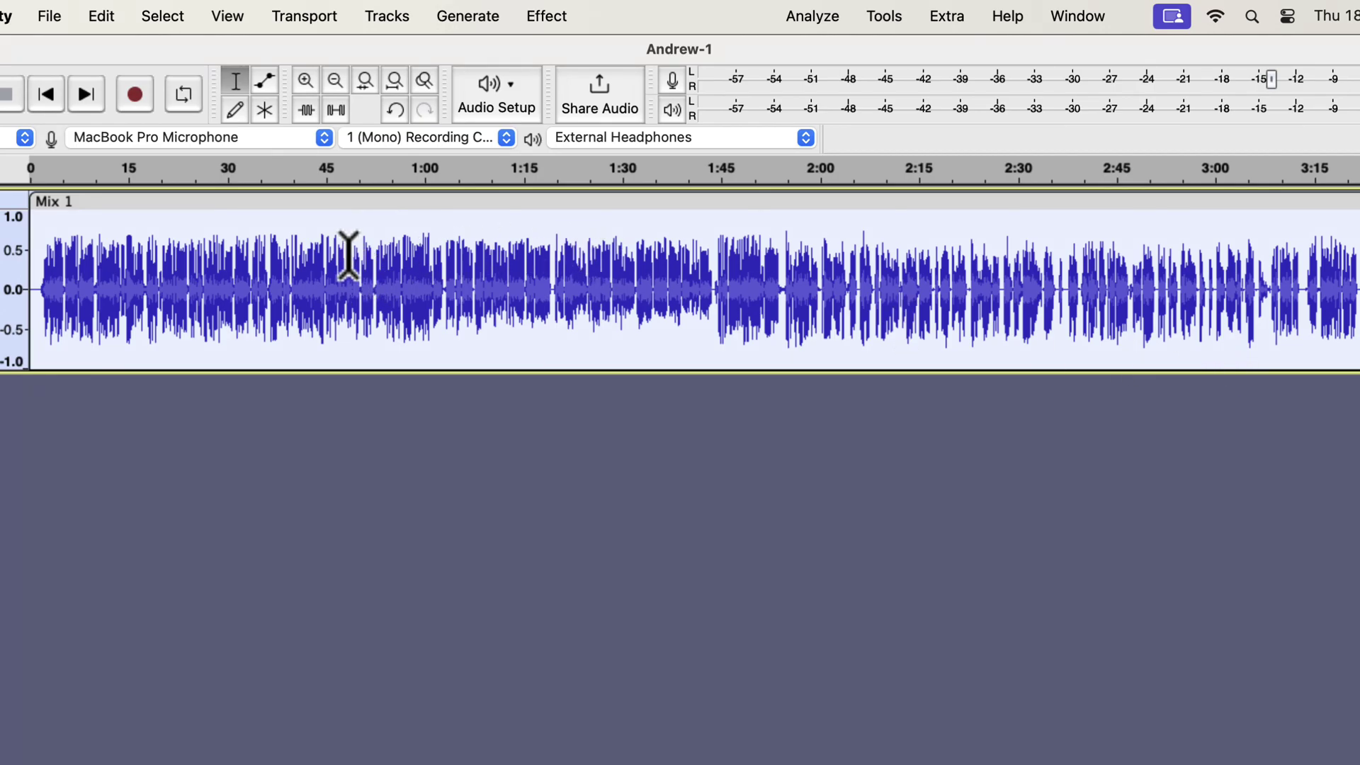
- Play back Mix 1 from 0:45, then again from about 2:30
click(348, 255)
key(space)
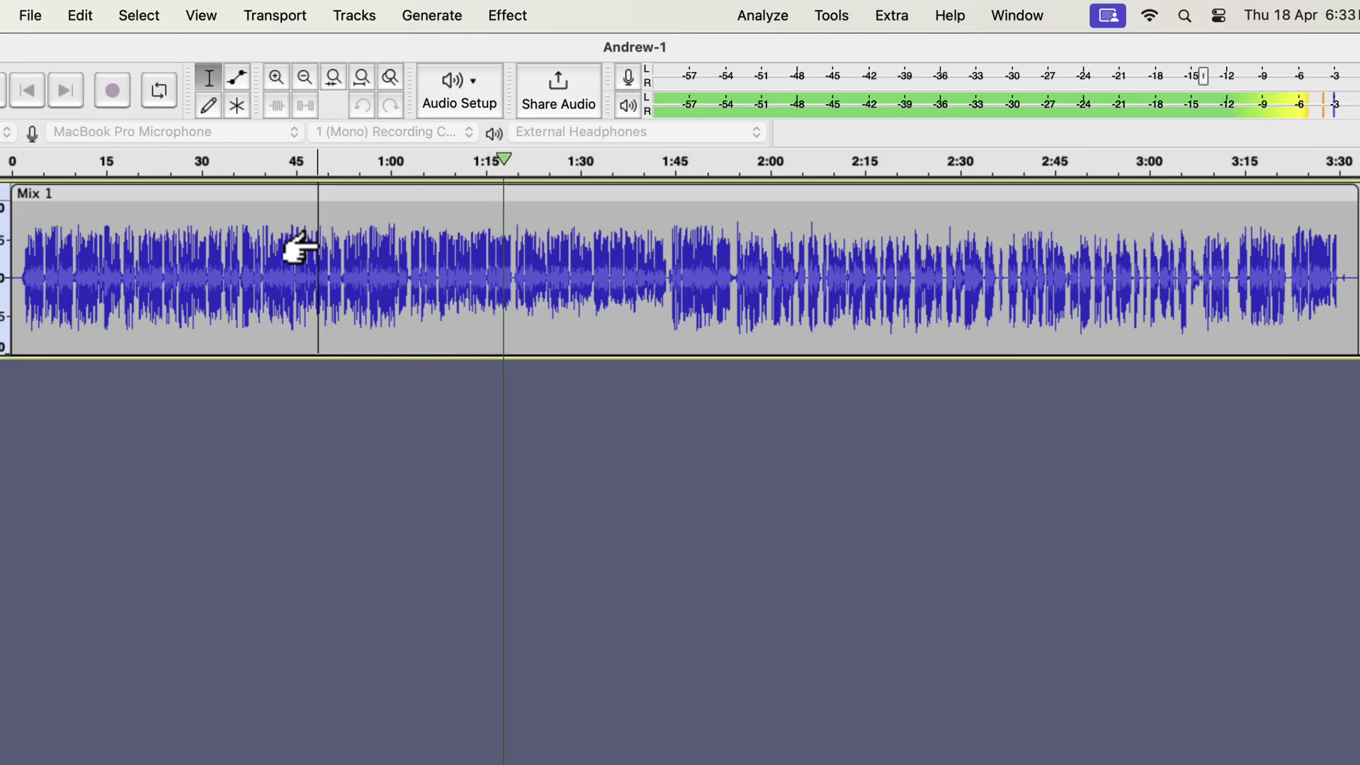
key(space)
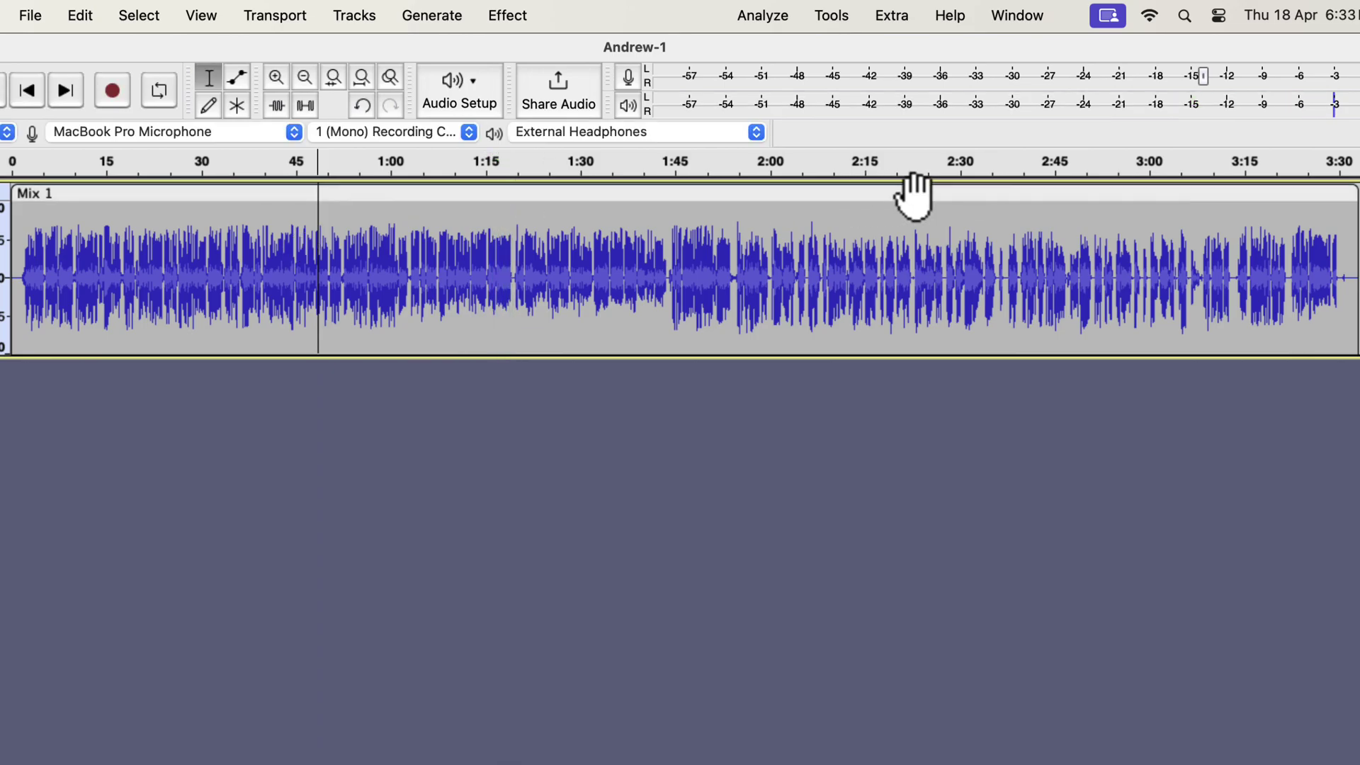
click(966, 249)
key(space)
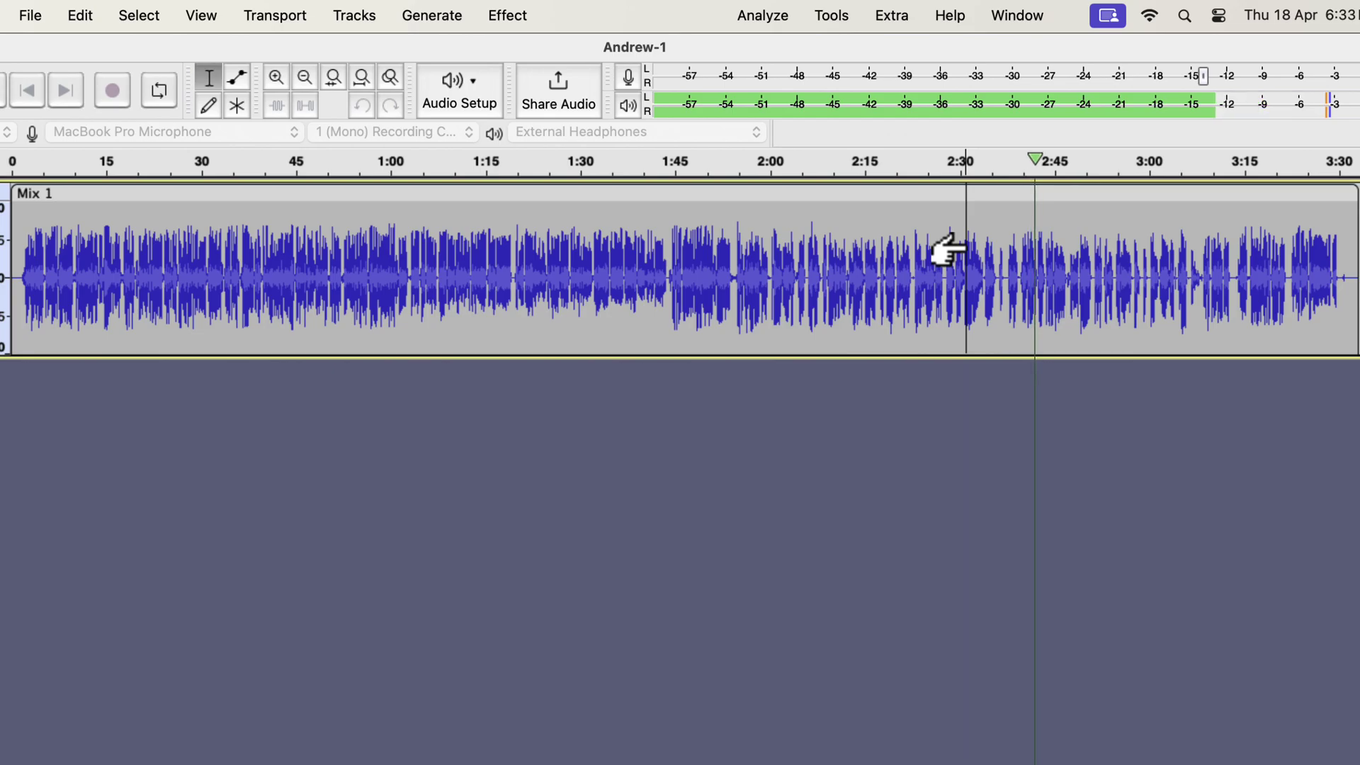
key(space)
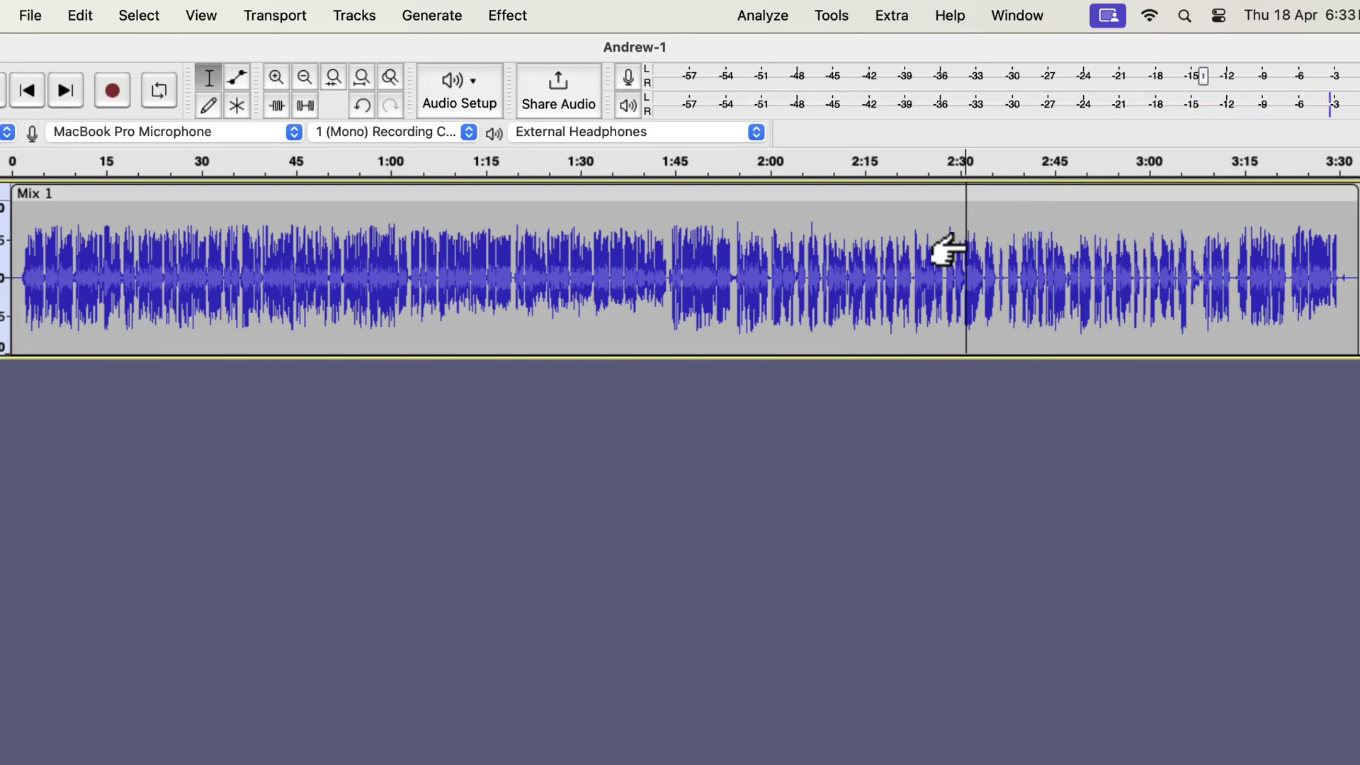
- Open File > Export Audio settings, then switch over to the browser
click(29, 15)
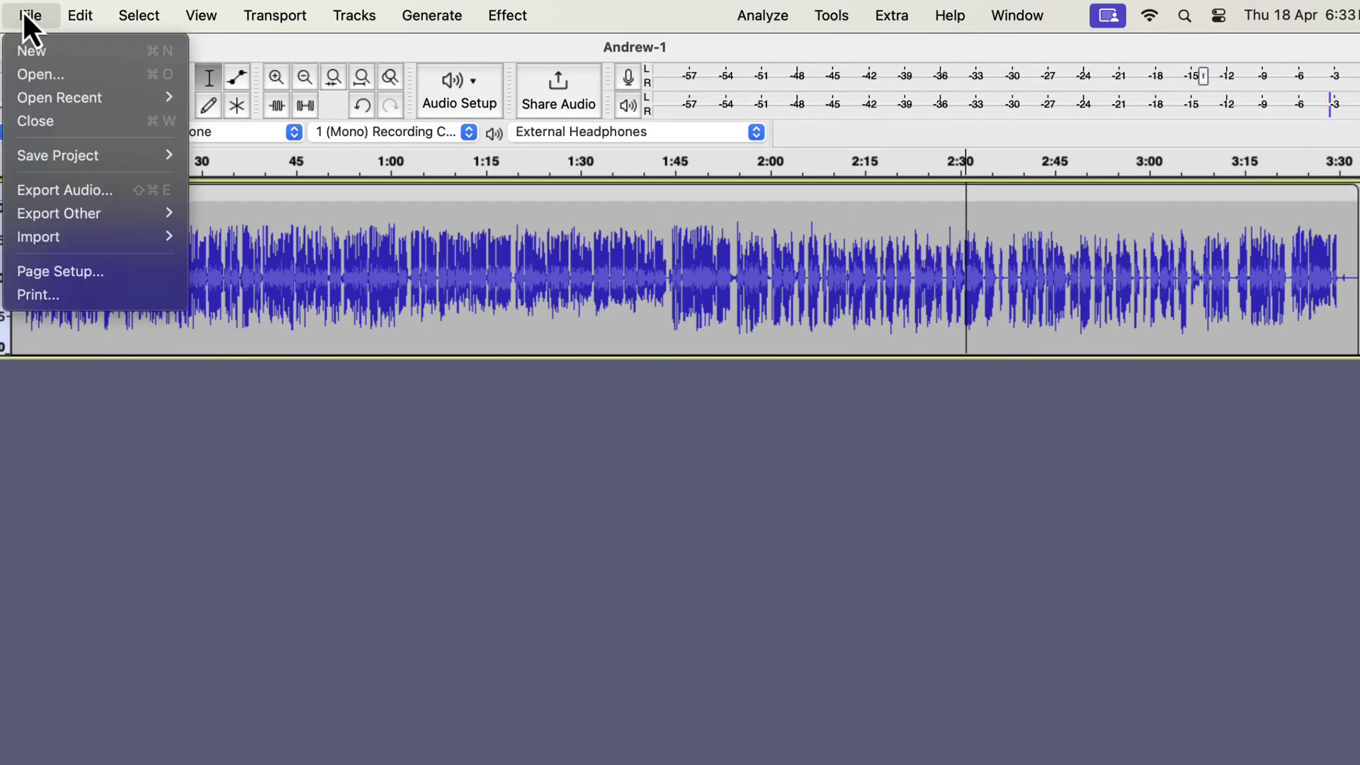
click(49, 198)
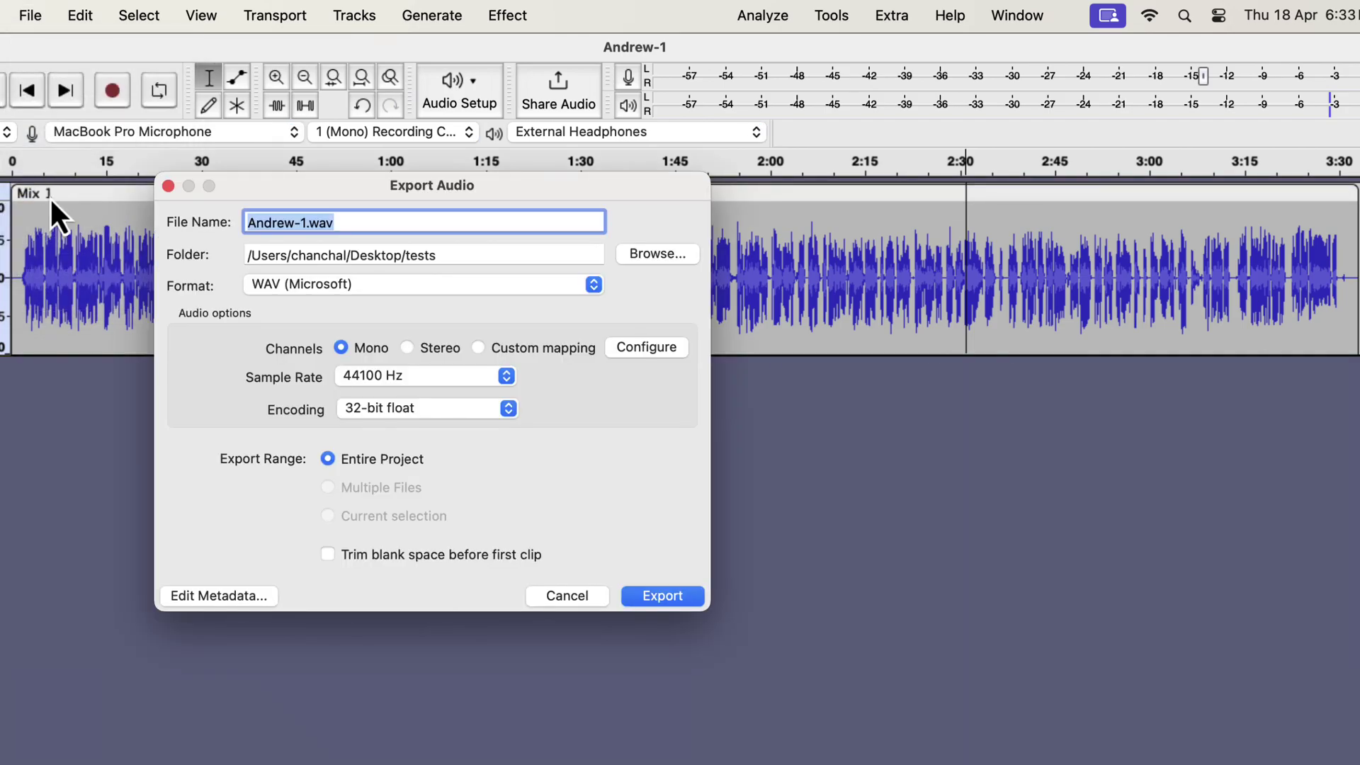
key(ctrl+Right)
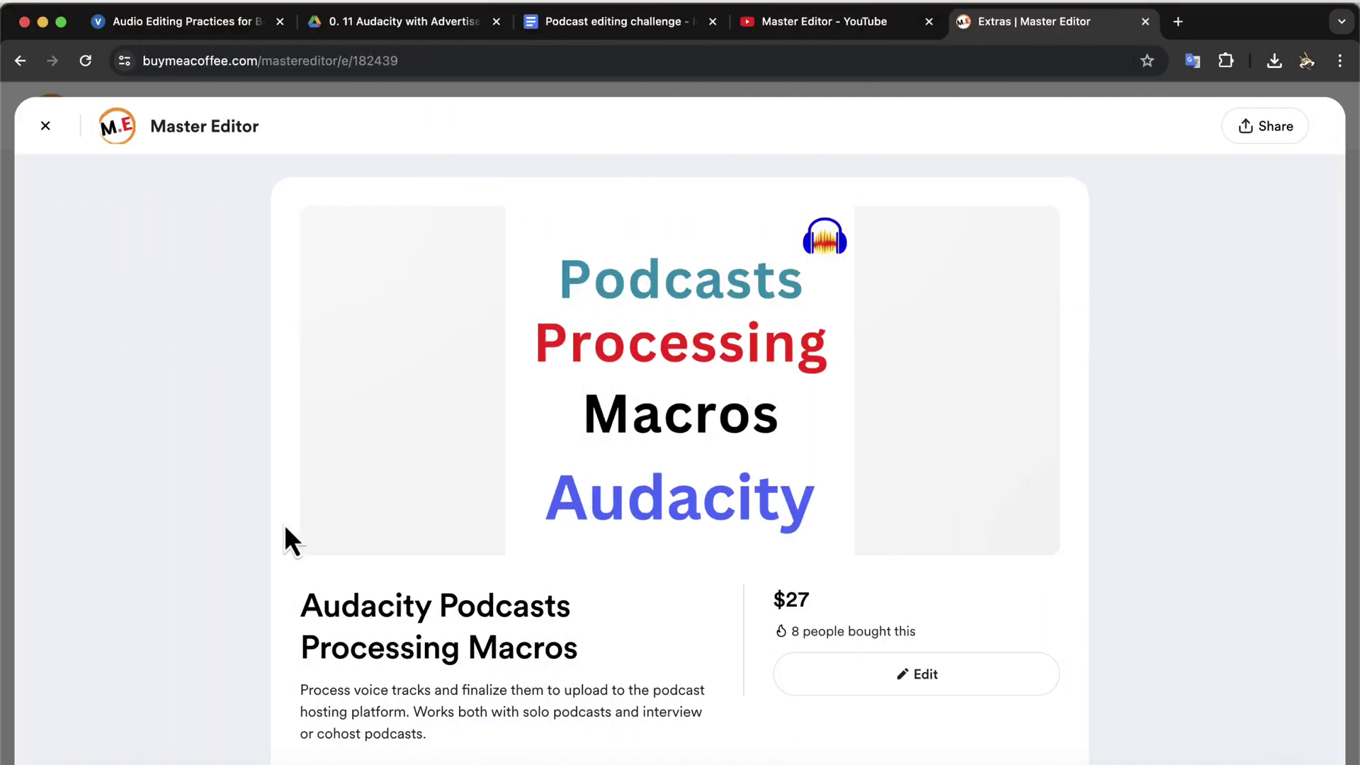
scroll(285, 527, down, 5)
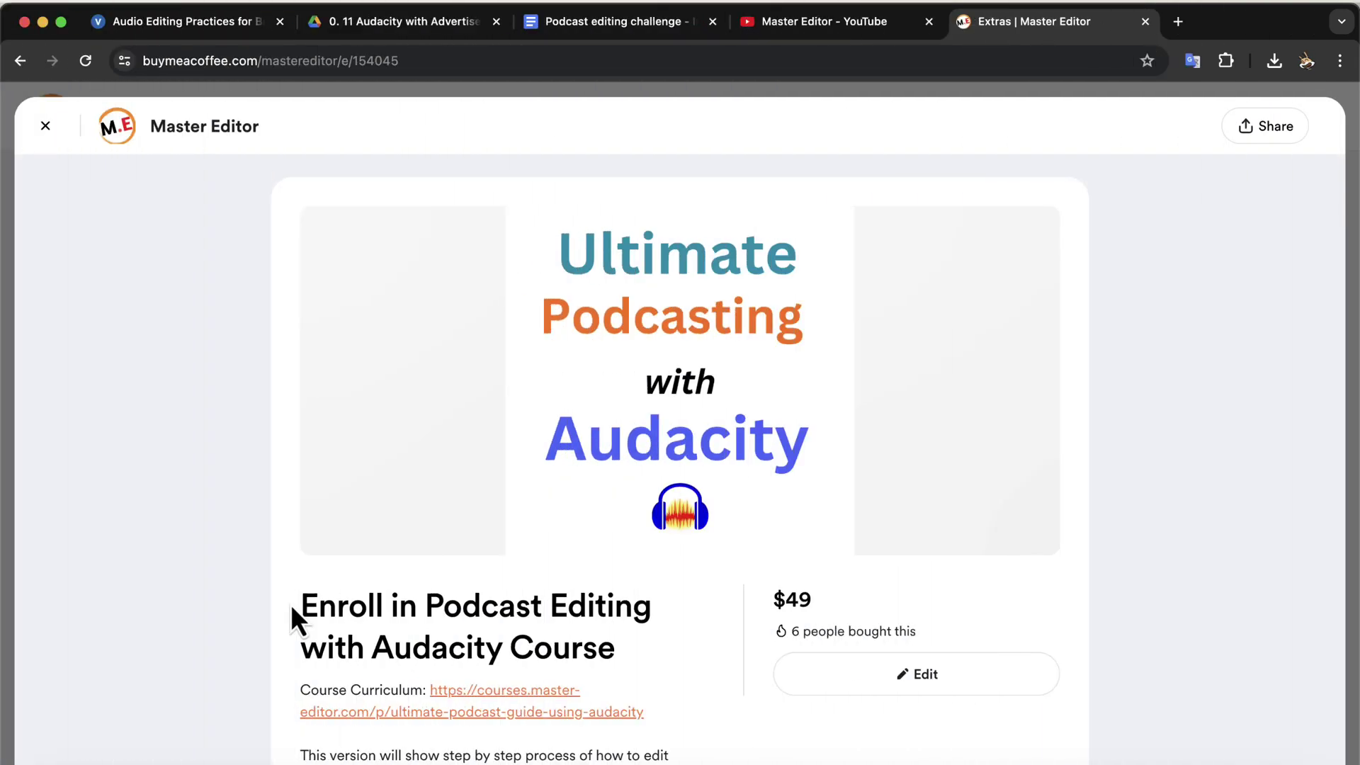
scroll(292, 609, down, 3)
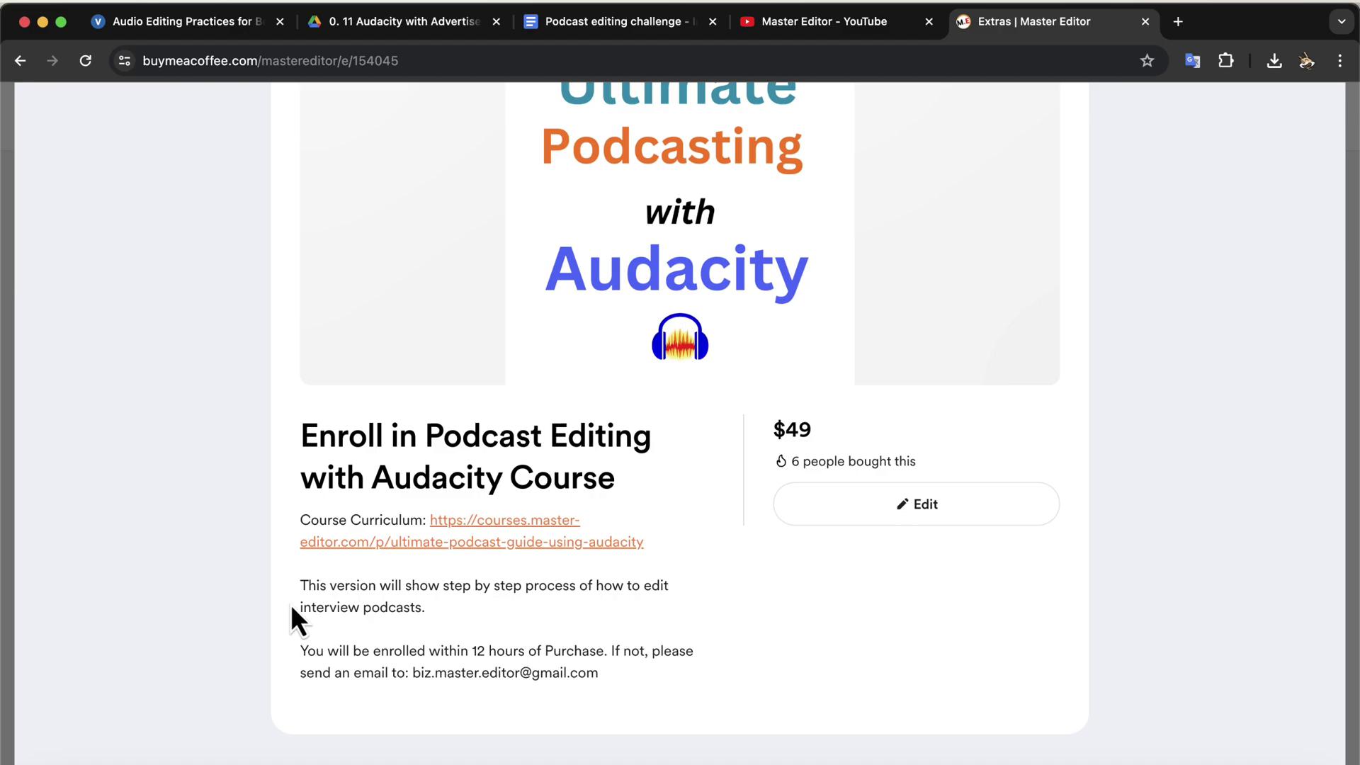
scroll(290, 603, left, 5)
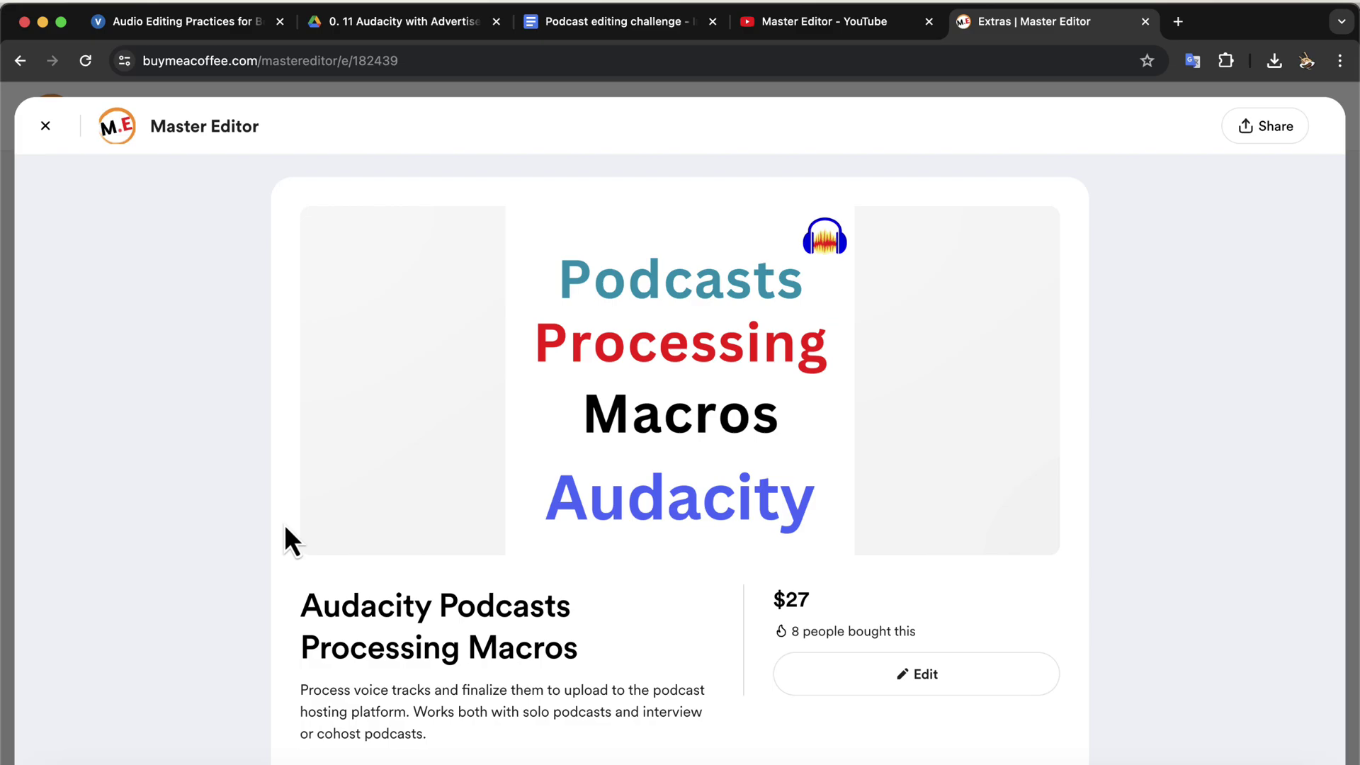
scroll(284, 524, down, 5)
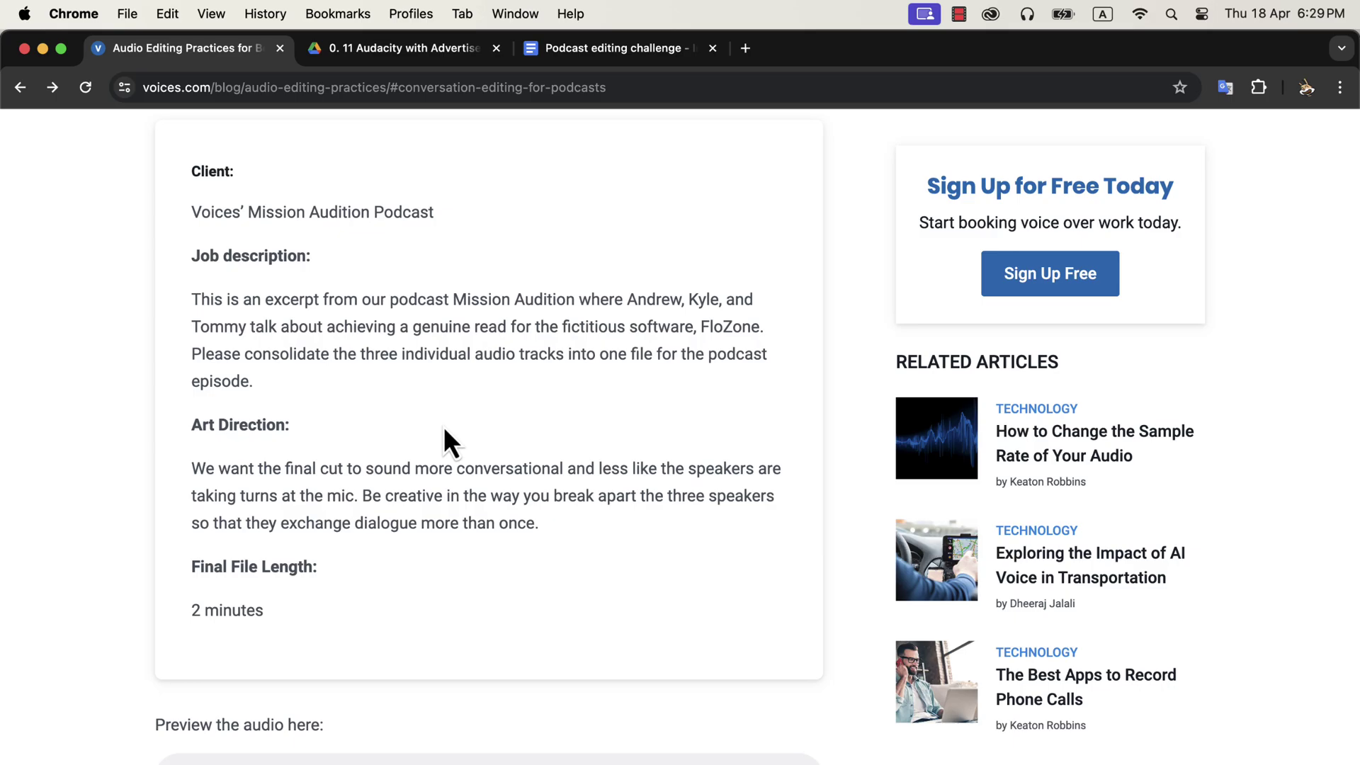
- Scroll the voices.com brief down to the three 3:33 speaker audio previews and download links
scroll(445, 432, down, 4)
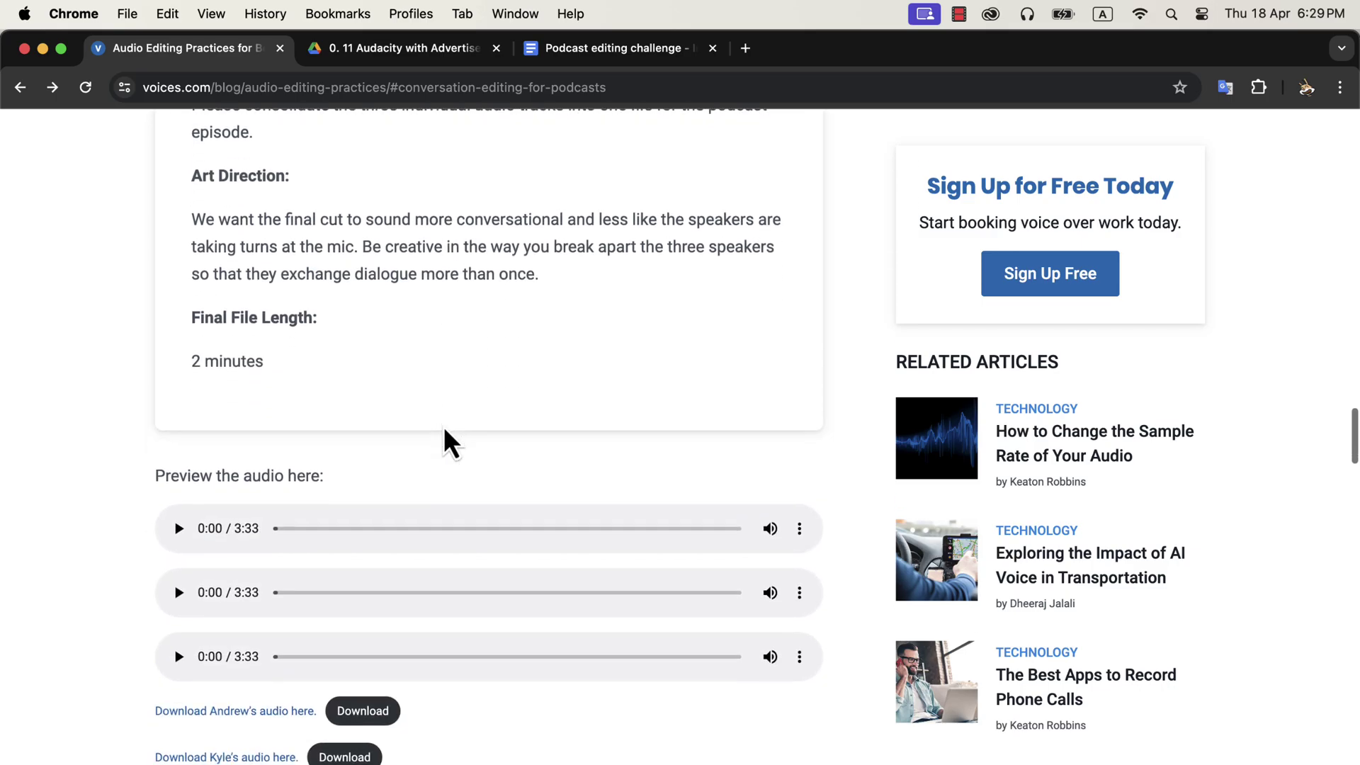